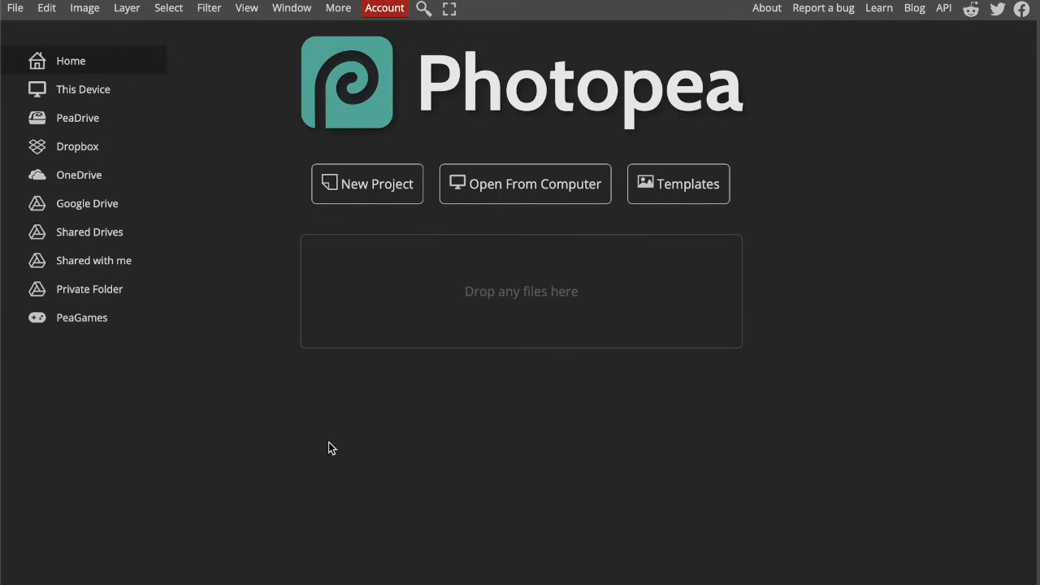
Create a new A4 print project, 21 x 29.7 cm at 300 DPI with a white background
left_click(361, 195)
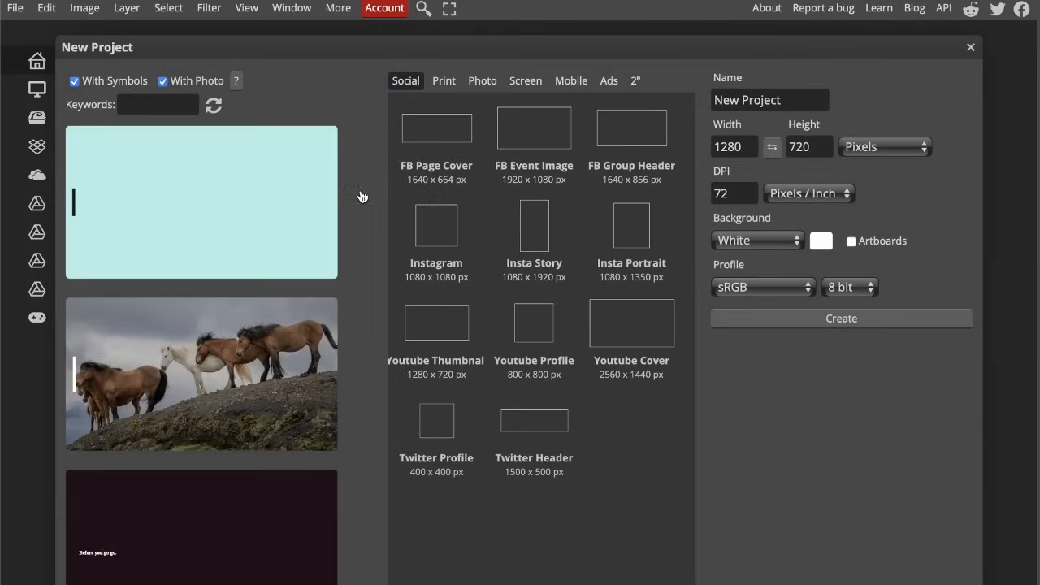
left_click(524, 78)
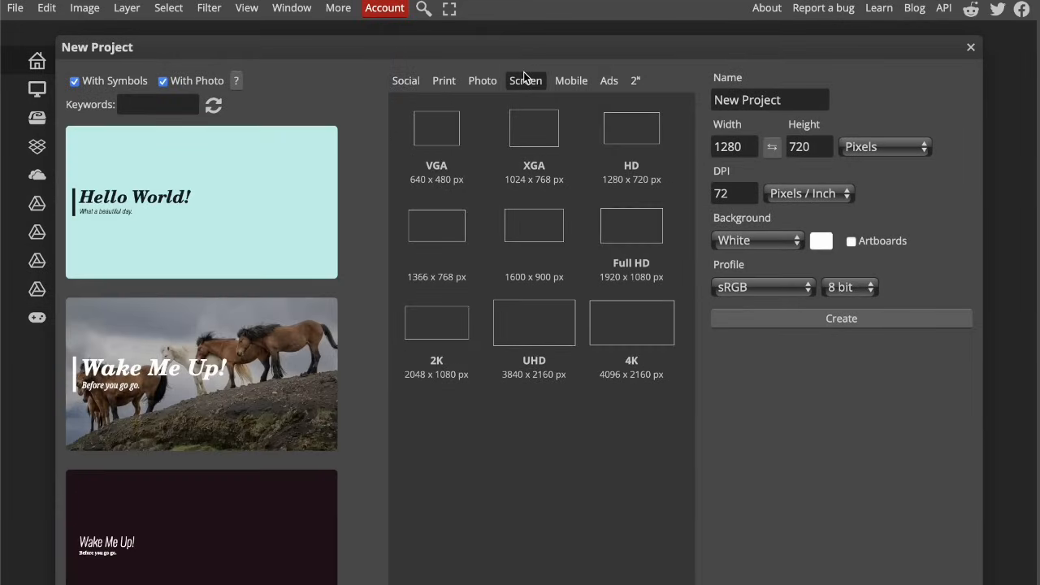
left_click(481, 81)
left_click(443, 80)
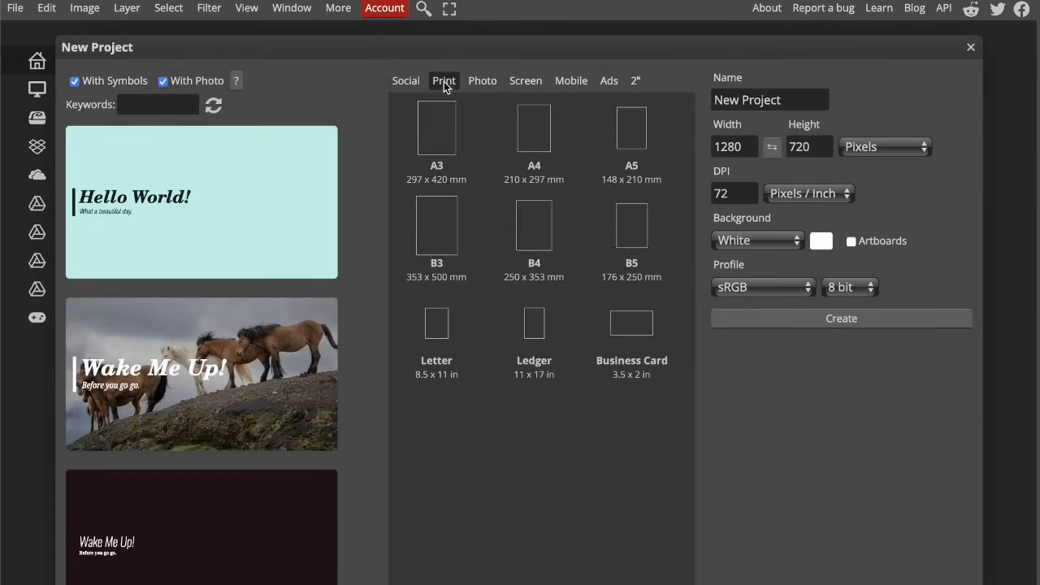
left_click(532, 130)
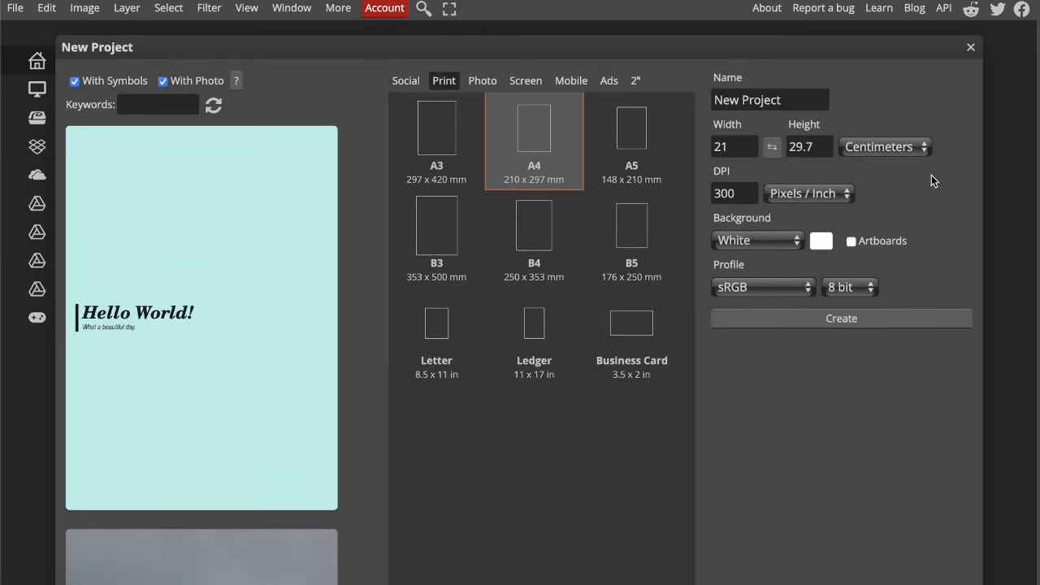
left_click(799, 317)
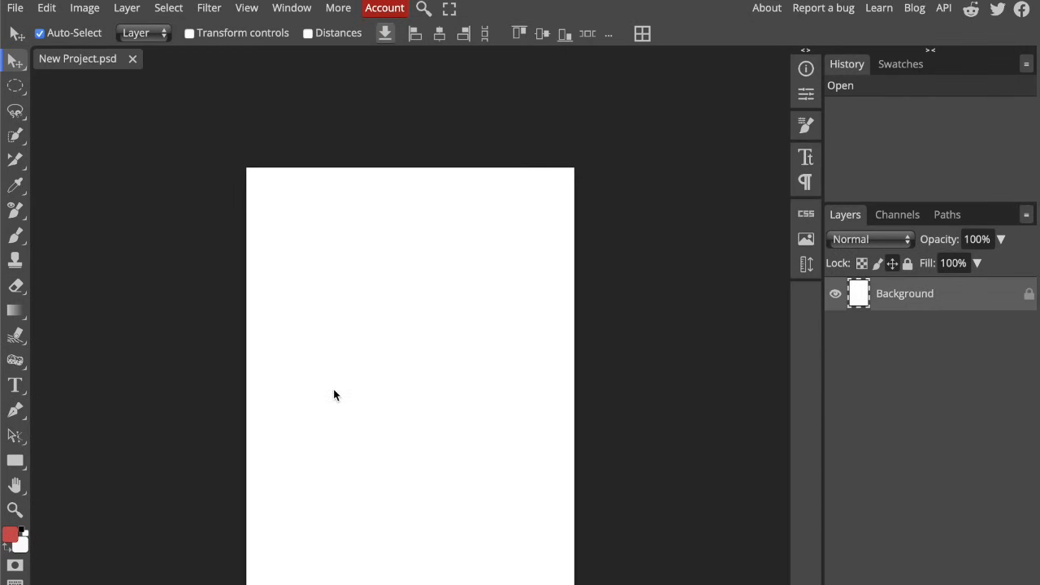
Activate the Brush tool and enlarge its tip to 150 px
scroll(333, 395, "up", 2)
scroll(333, 395, "down", 1)
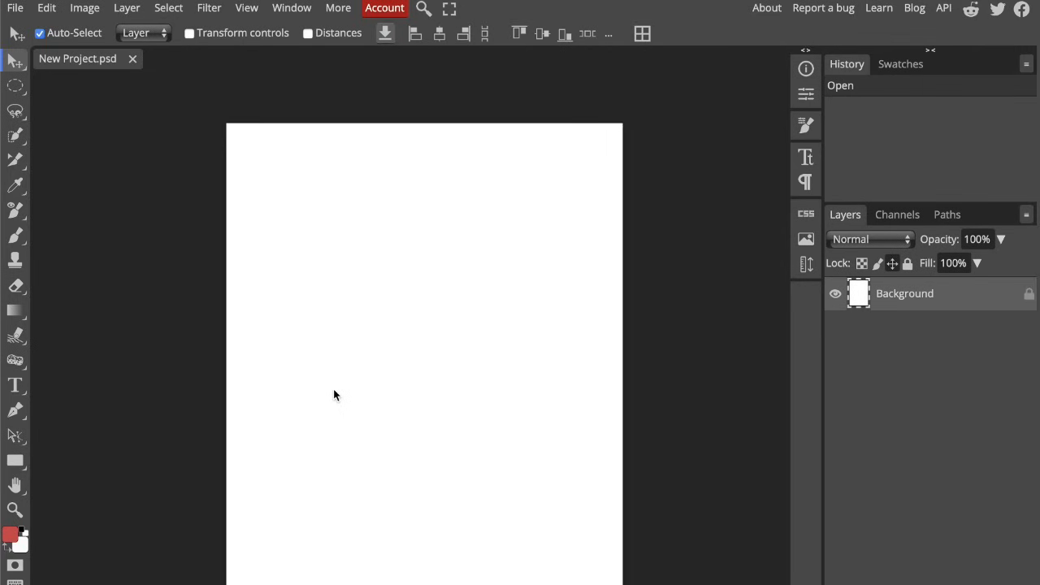
key("b")
key("bracketright")
key("bracketright")
key("bracketright")
key("bracketright")
key("bracketright")
key("bracketright")
key("bracketright")
key("bracketright")
key("bracketright")
key("bracketright")
key("bracketright")
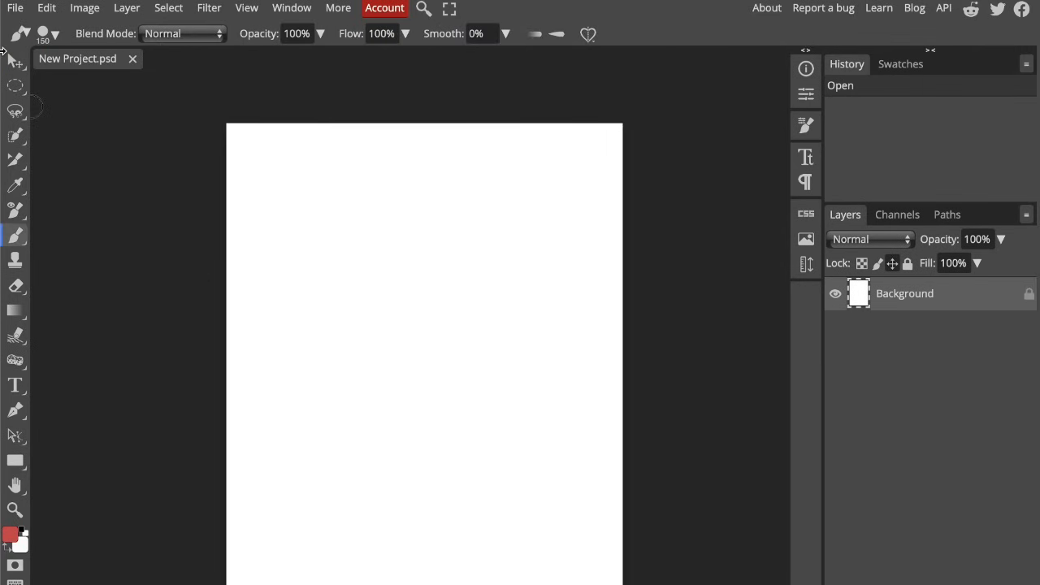
Switch the brush to the soft round tip, keeping its size at 150 px
left_click(54, 33)
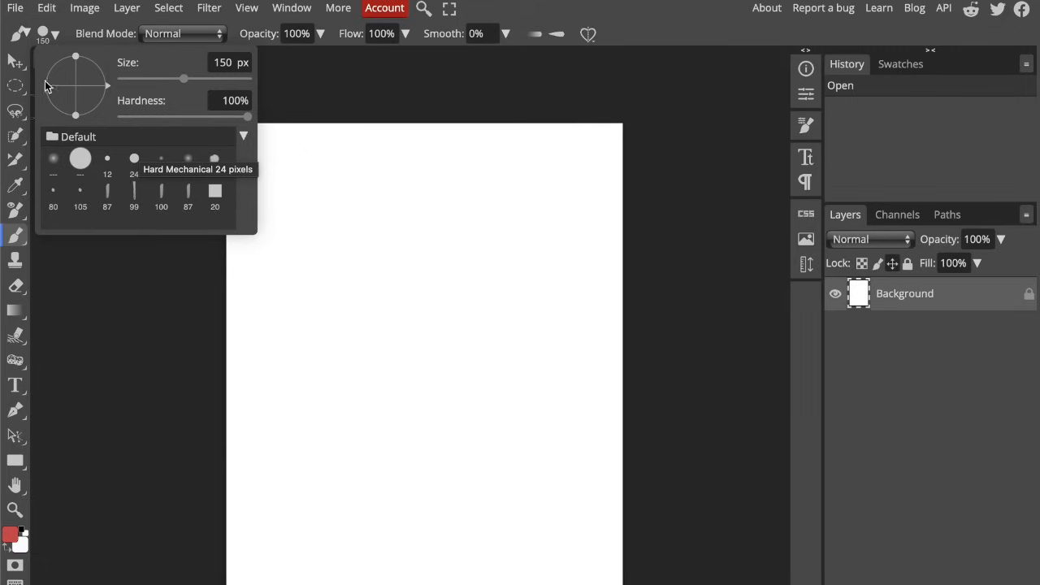
left_click(56, 34)
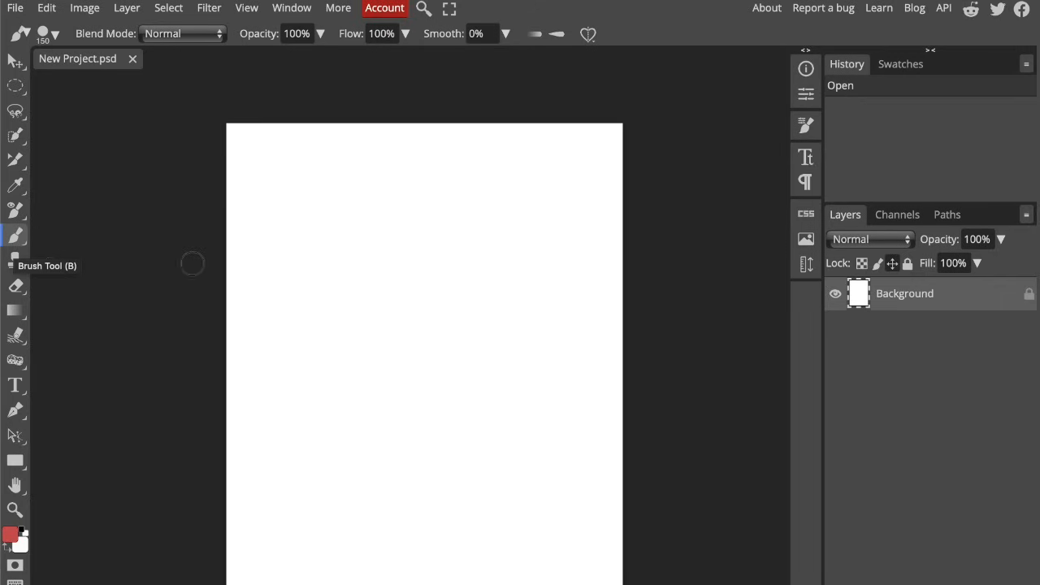
left_click(52, 34)
left_click(59, 34)
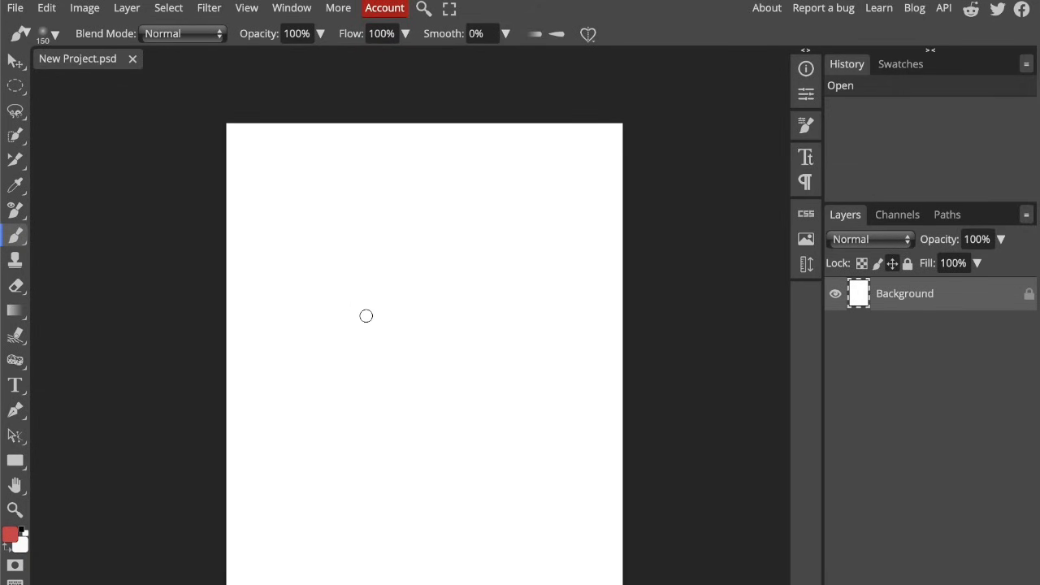
Paint a hand-drawn star outline on the page in default black with the soft brush at 175 px
key("bracketright")
key("d")
mouse_move(318, 327)
left_mouse_down()
mouse_move(338, 284)
mouse_move(374, 323)
mouse_move(401, 324)
mouse_move(369, 351)
mouse_move(387, 390)
mouse_move(352, 363)
mouse_move(324, 397)
mouse_move(333, 333)
left_mouse_up()
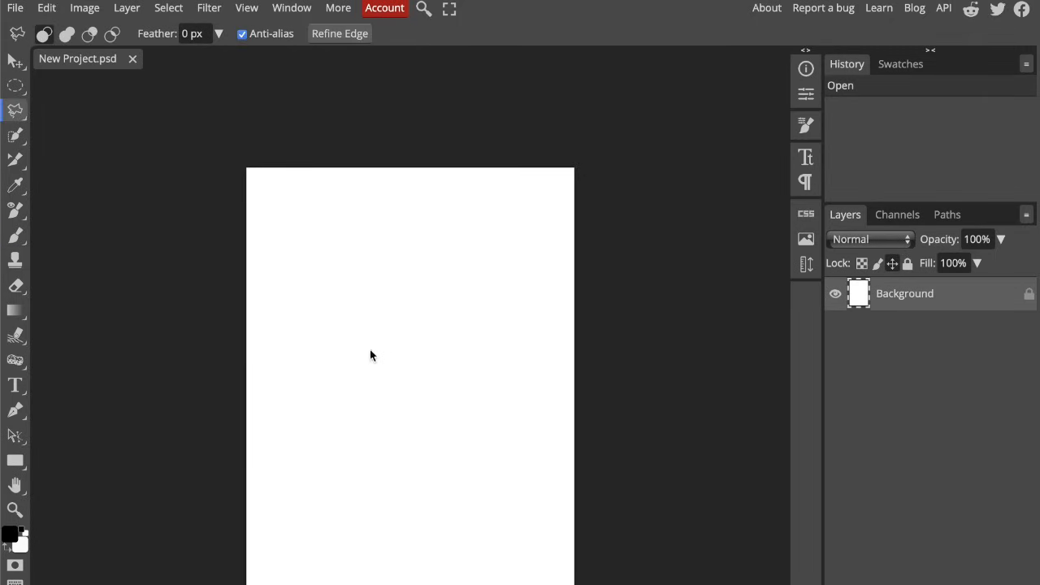
Outline a five-pointed star selection in the upper middle of the page with Polygonal Lasso Select
right_click(15, 109)
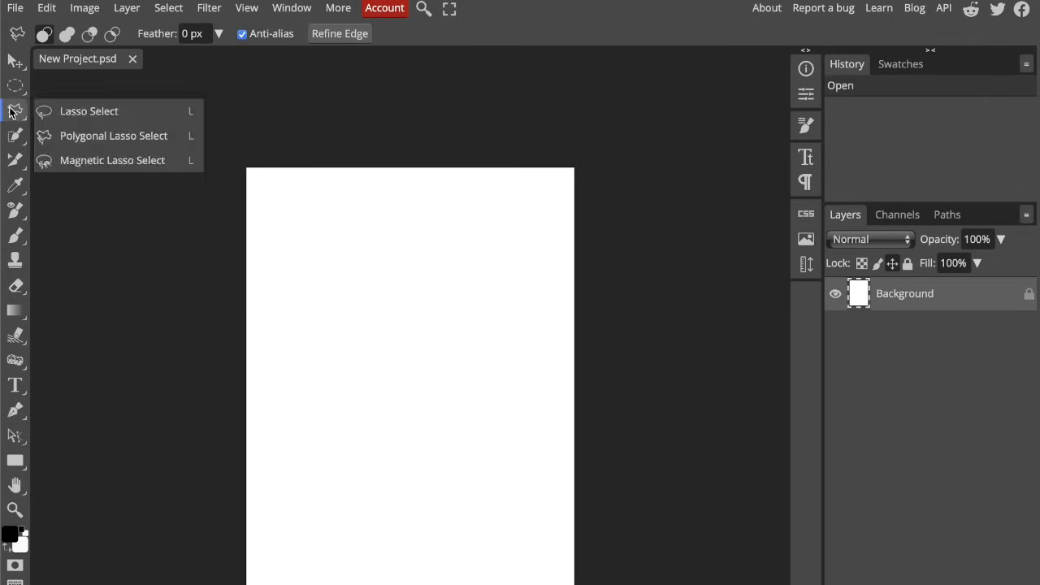
left_click(69, 136)
left_click(360, 317)
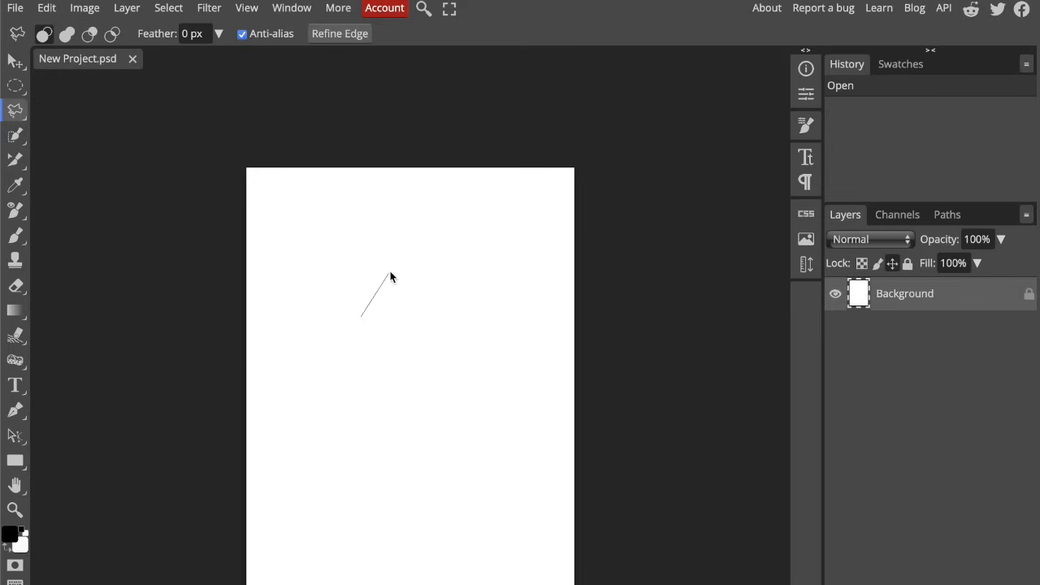
left_click(389, 266)
left_click(403, 316)
left_click(444, 328)
left_click(400, 351)
left_click(410, 404)
left_click(368, 351)
left_click(329, 394)
left_click(347, 342)
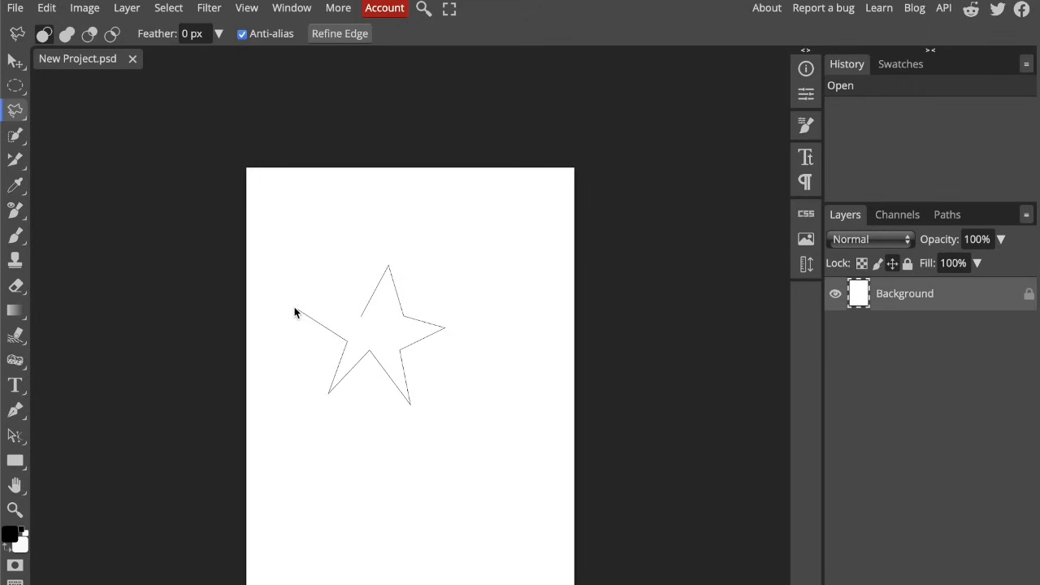
left_click(294, 307)
double_click(361, 316)
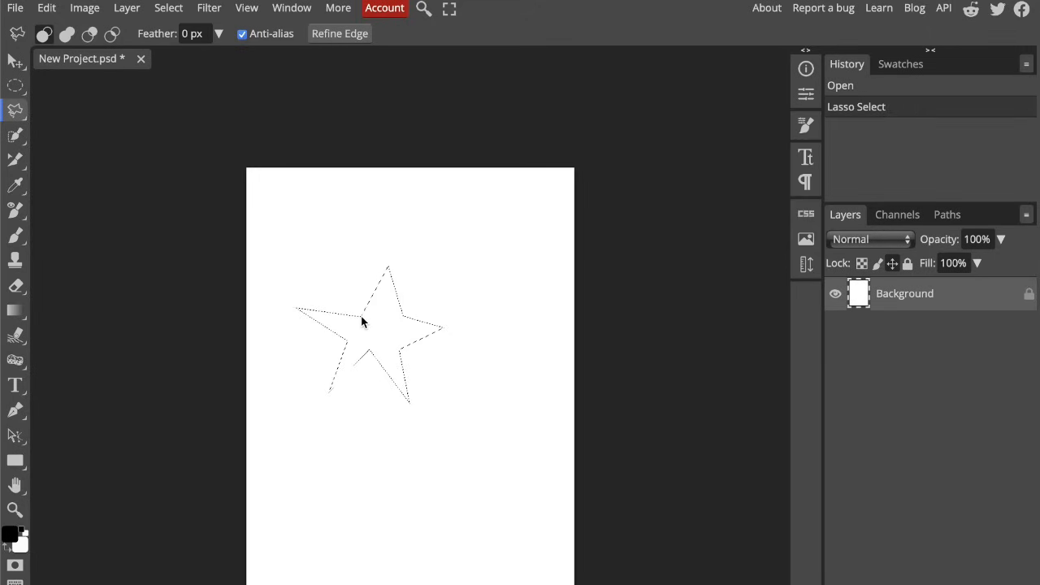
Fill the star selection with black using the hard brush enlarged to 400 px
key("v")
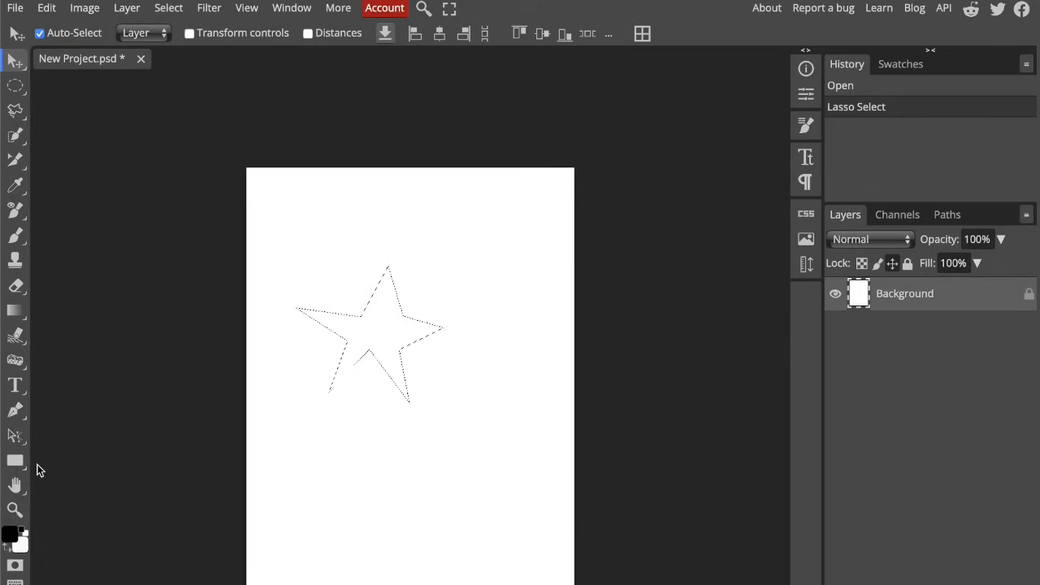
left_click(15, 235)
key("bracketright")
key("bracketright")
key("bracketright")
key("bracketright")
key("bracketright")
key("bracketright")
key("bracketright")
key("bracketright")
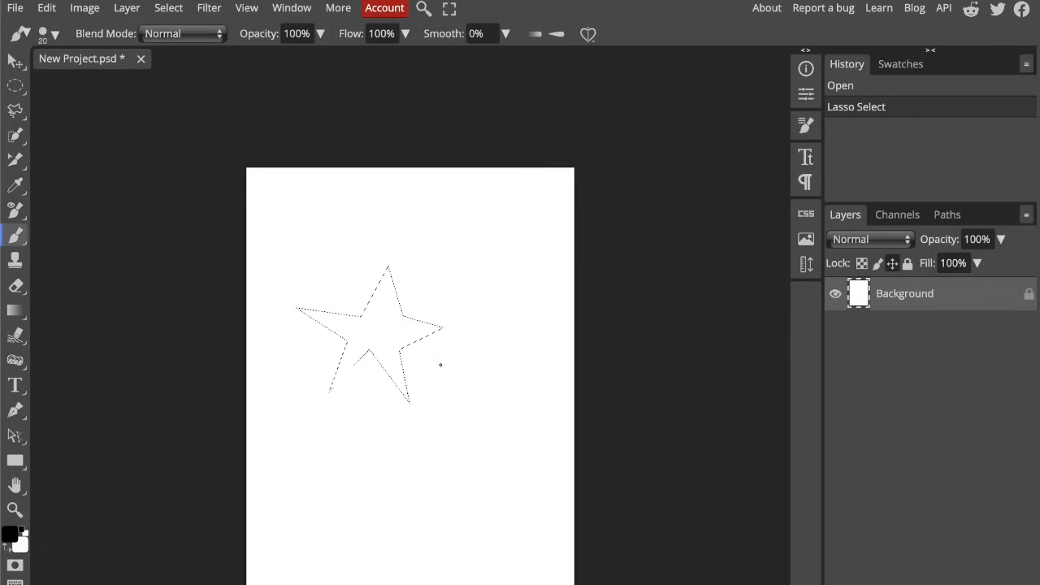
key("bracketright")
key("bracketright")
key("bracketright")
mouse_move(423, 363)
left_mouse_down()
mouse_move(399, 355)
mouse_move(404, 278)
mouse_move(371, 284)
mouse_move(338, 360)
mouse_move(297, 283)
mouse_move(401, 364)
left_mouse_up()
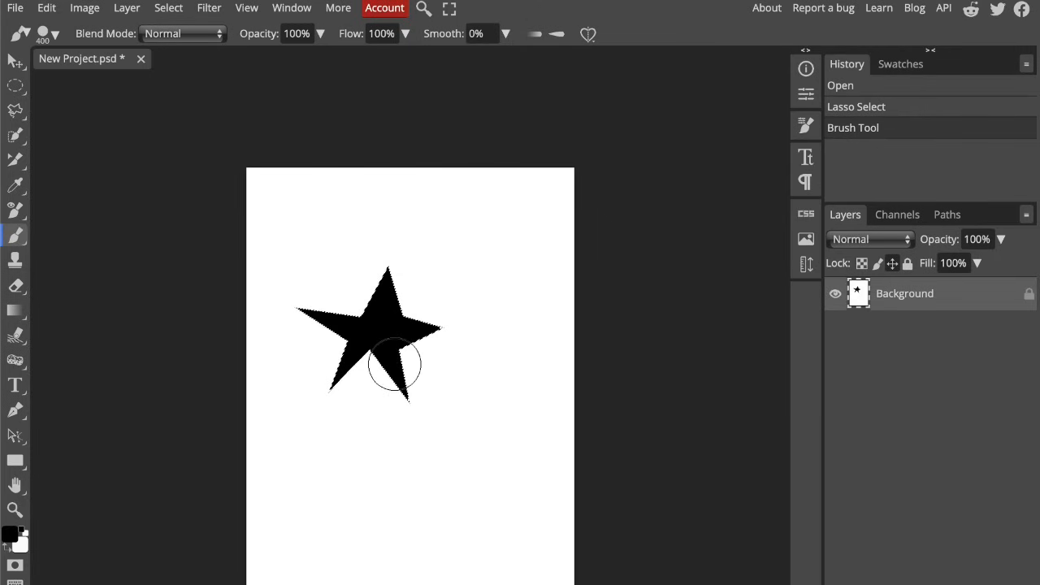
Define a new brush from the selected black star and deselect the selection
left_click(44, 10)
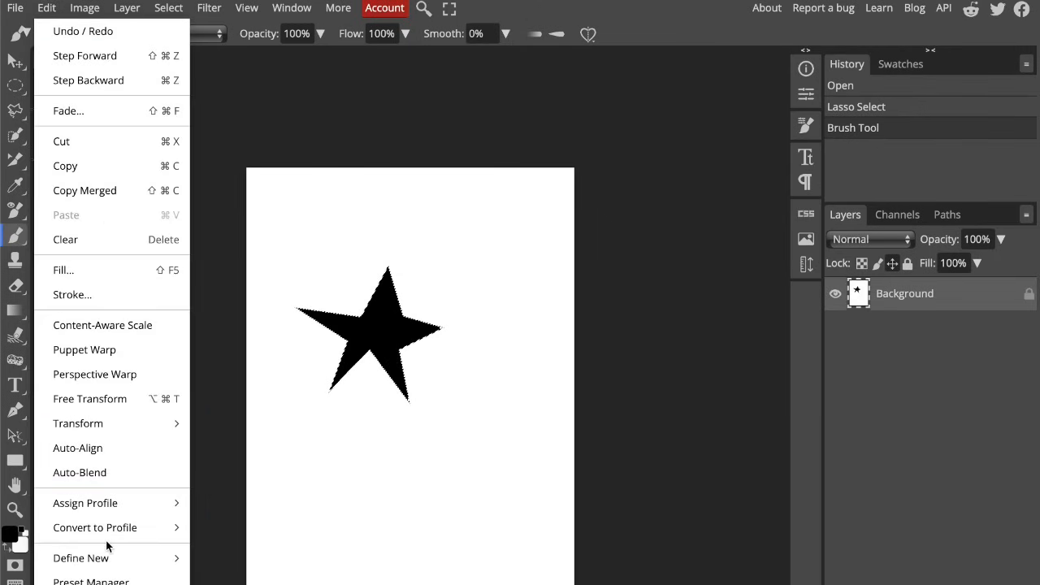
mouse_move(107, 559)
left_click(243, 576)
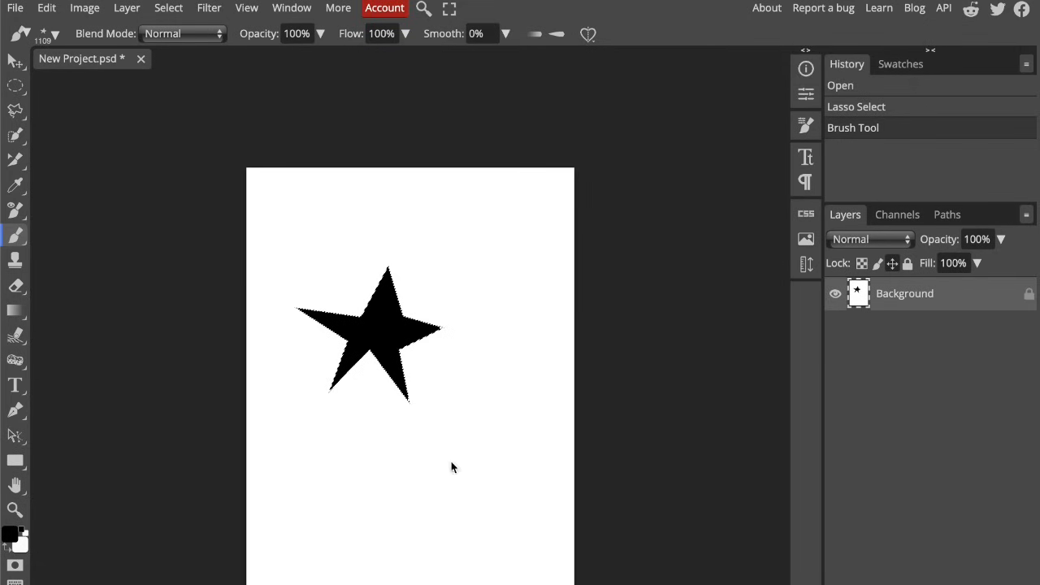
key("ctrl+d")
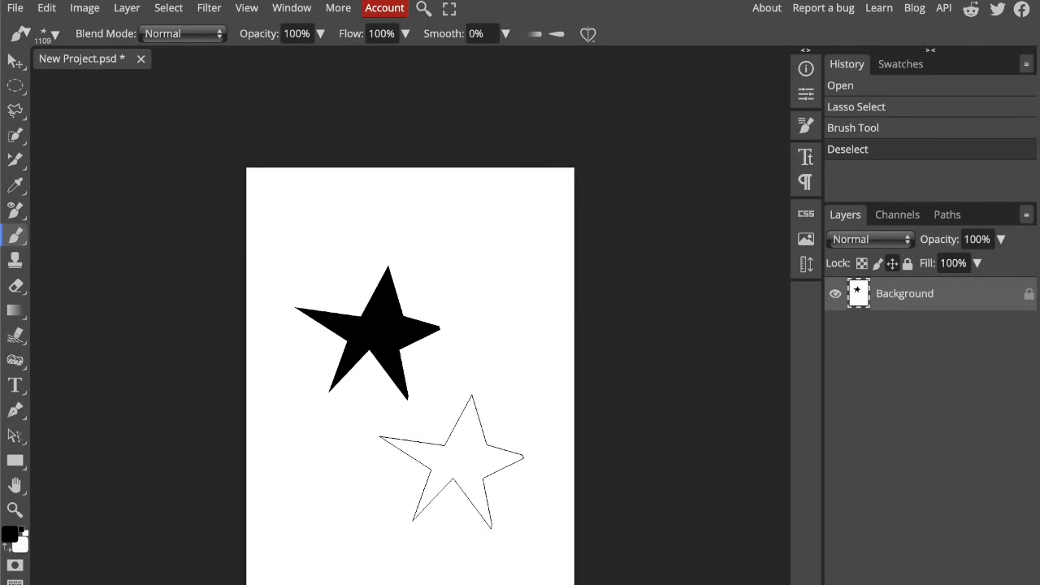
Stamp black stars around the original across the page with the new star brush
left_click(451, 462)
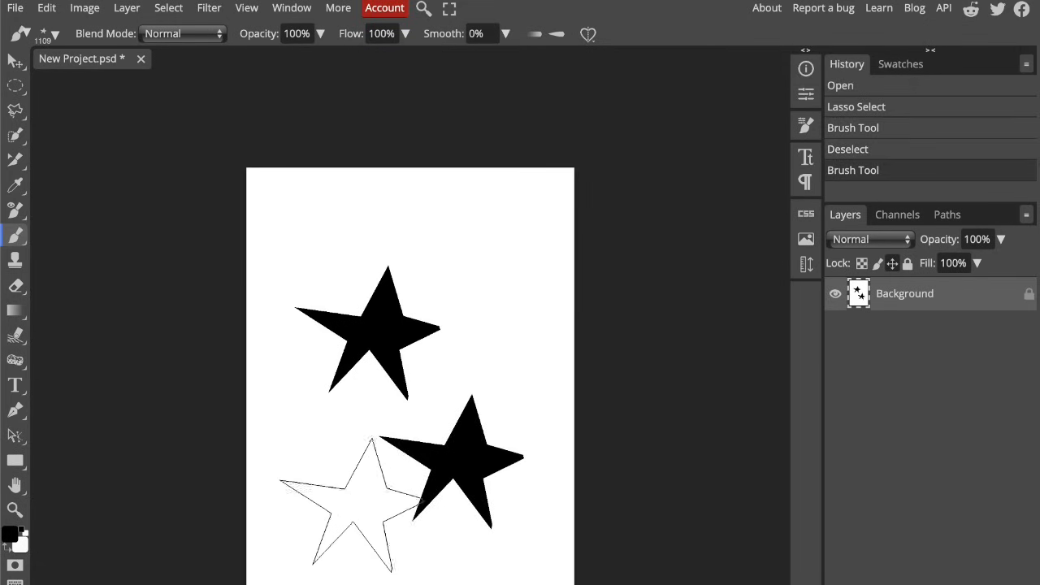
left_click(325, 489)
left_click(482, 248)
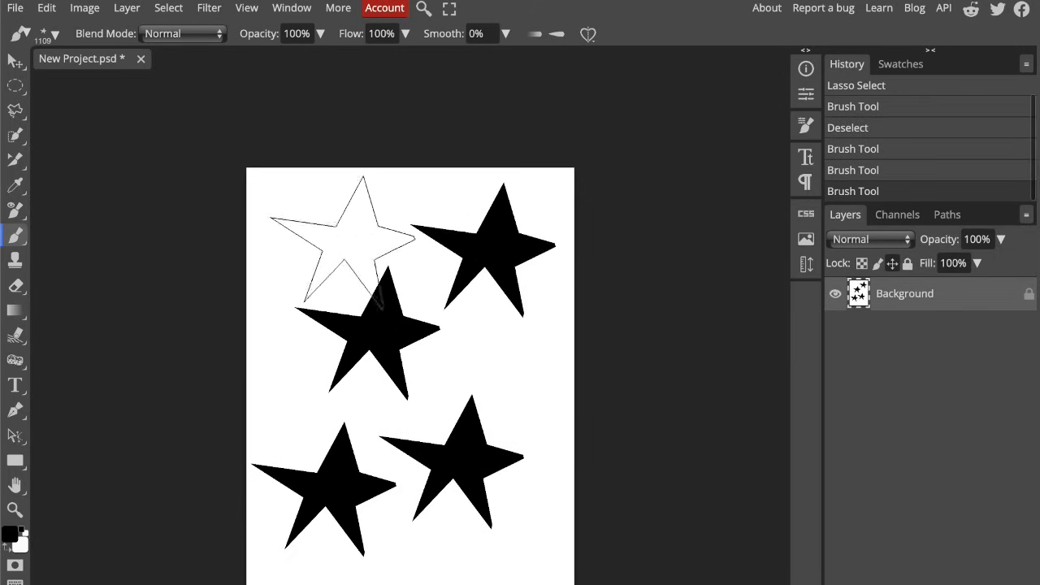
left_click(303, 235)
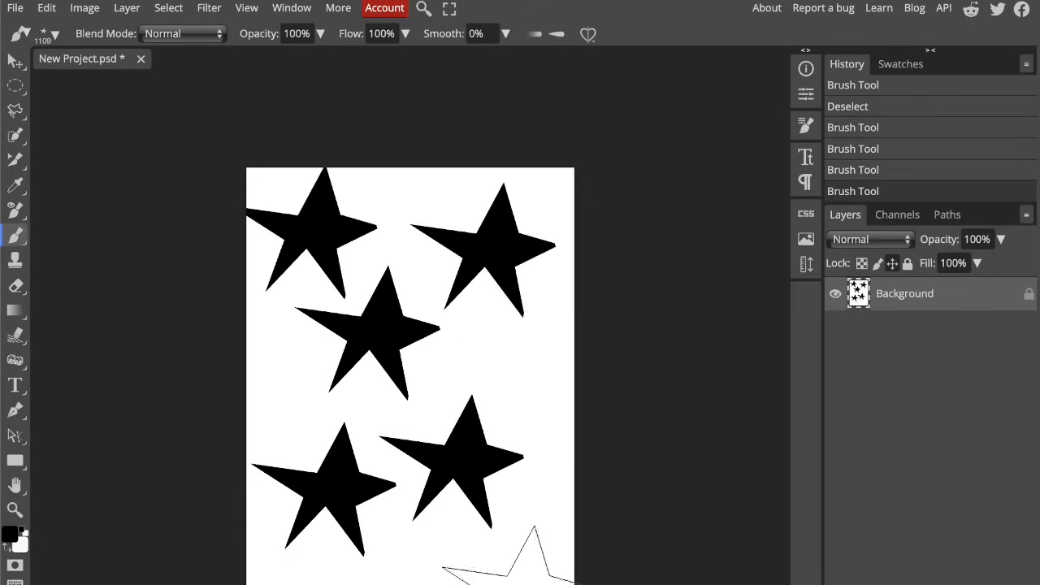
left_click(511, 572)
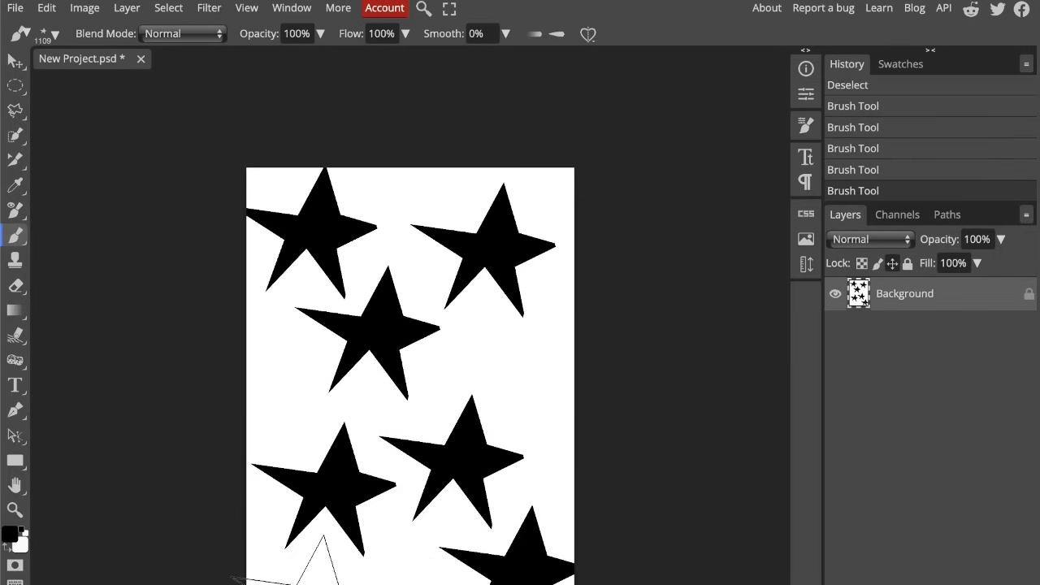
left_click(303, 583)
left_click(540, 363)
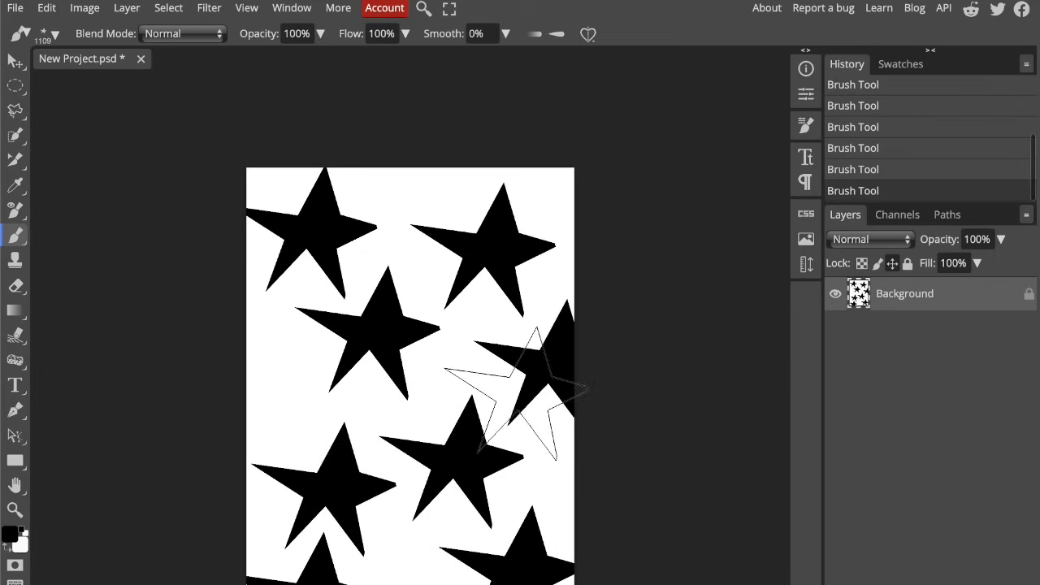
left_click(270, 392)
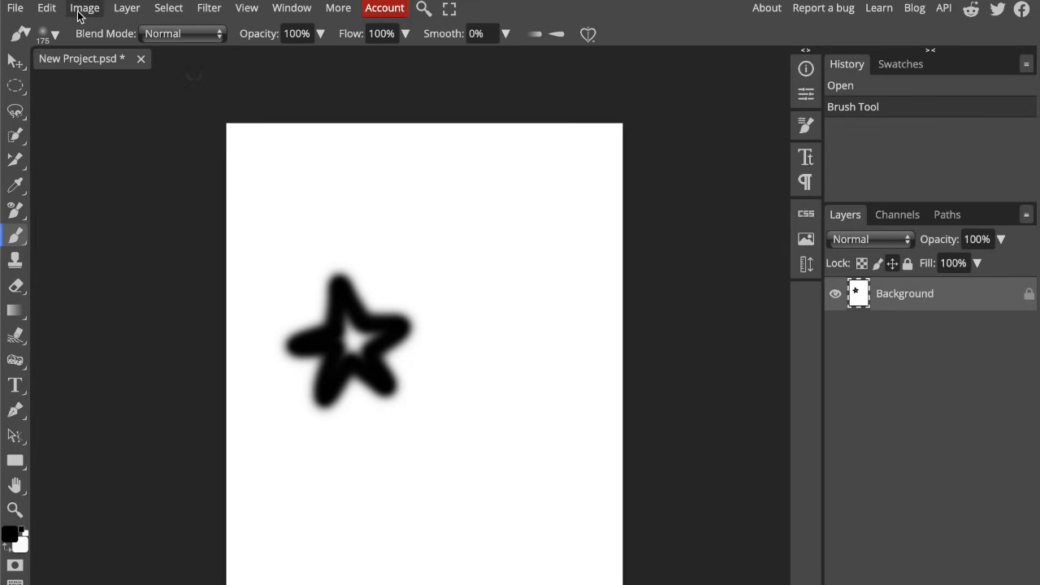
Define a new brush from the soft, hand-painted star outline
left_click(51, 8)
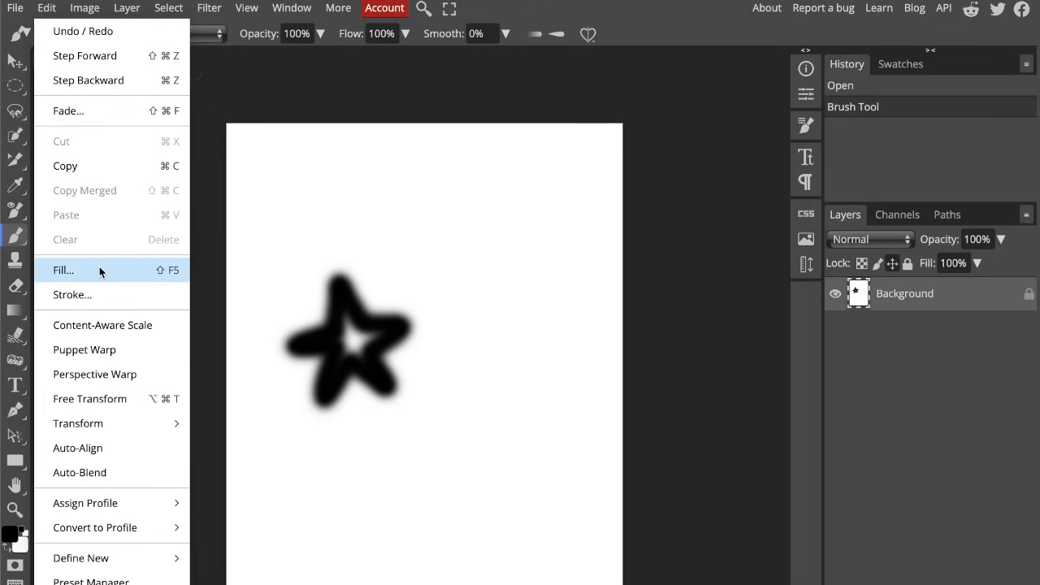
mouse_move(170, 561)
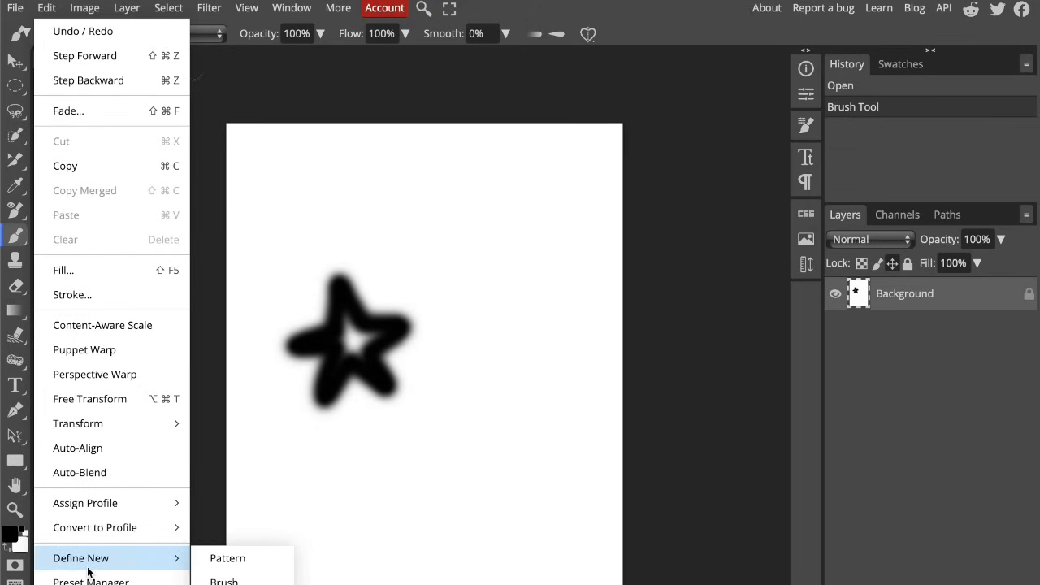
left_click(209, 580)
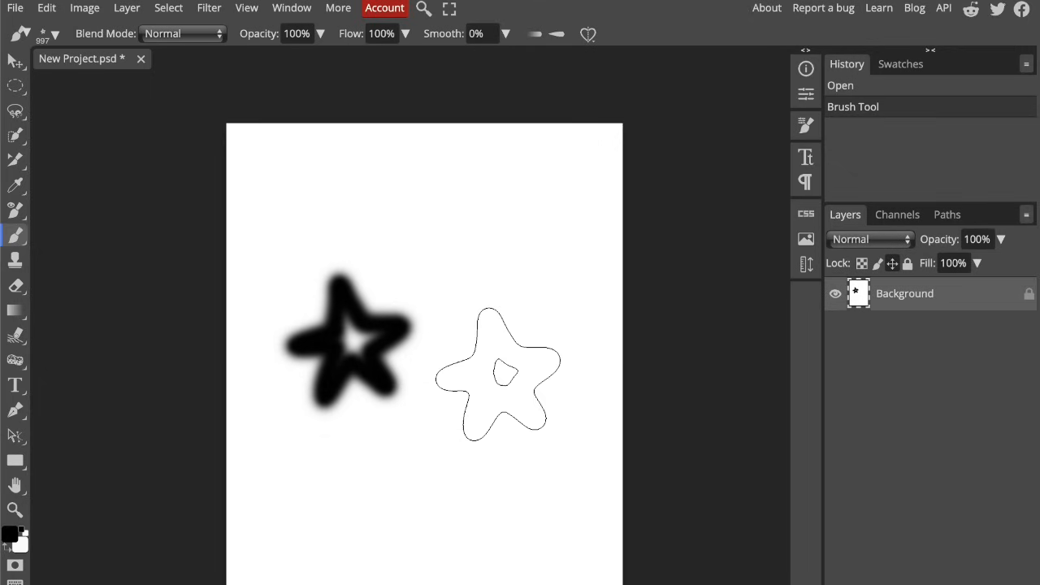
Stamp three soft black stars around the original and paint a broad continuous stroke over the page with the new brush
left_click(497, 425)
left_click(497, 234)
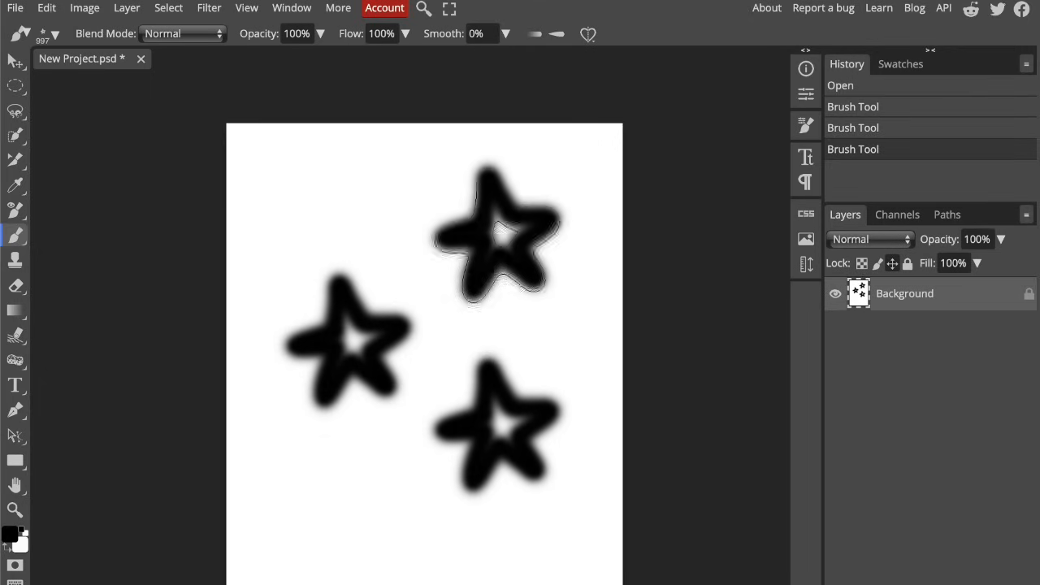
left_click(368, 497)
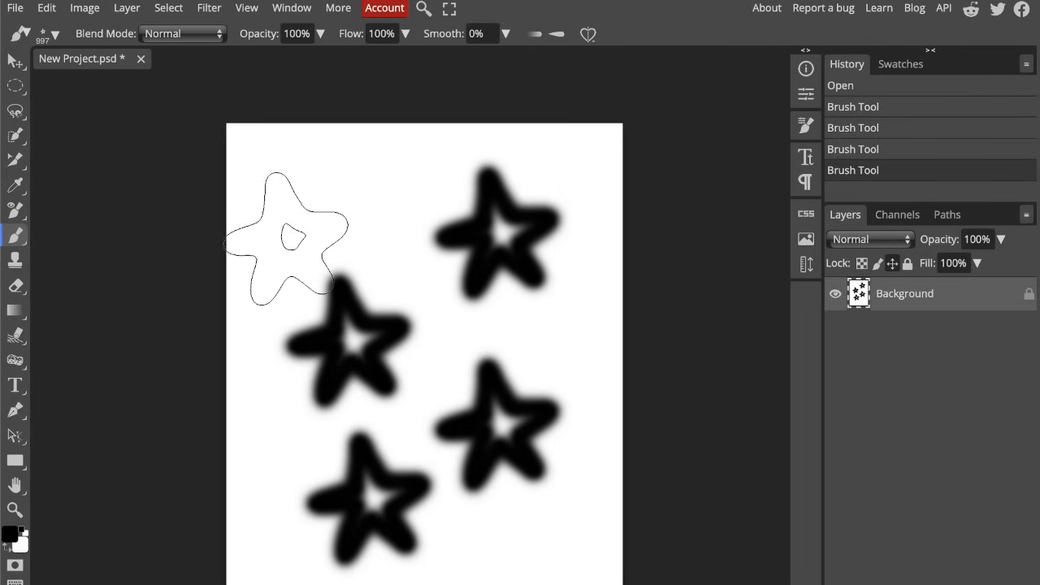
mouse_move(288, 237)
left_mouse_down()
mouse_move(321, 206)
mouse_move(405, 167)
mouse_move(334, 406)
mouse_move(460, 256)
mouse_move(518, 274)
mouse_move(386, 496)
mouse_move(382, 520)
left_mouse_up()
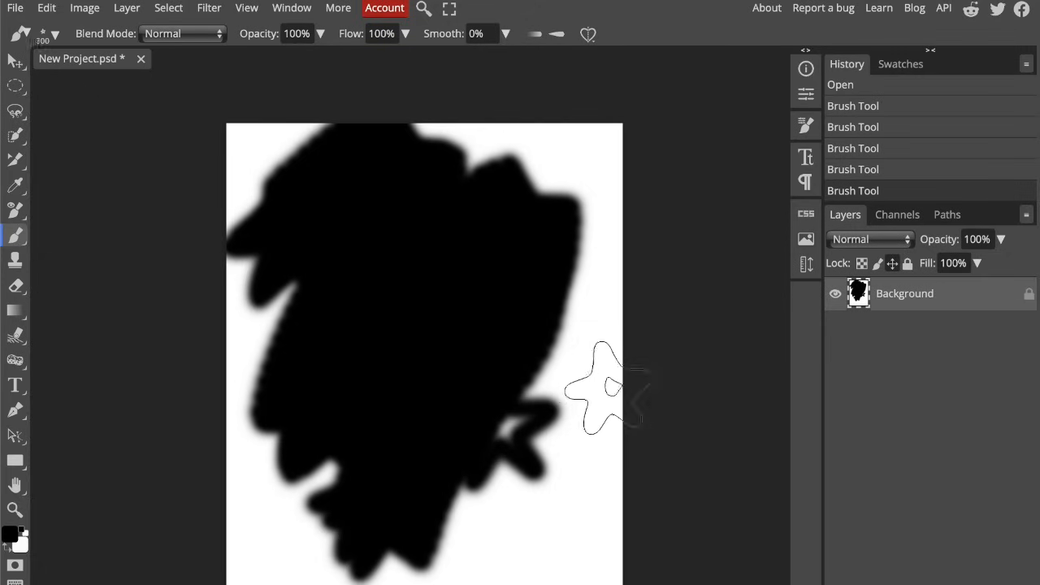
Enlarge the soft star brush to 350 px and set the foreground colour to dark red
key("bracketright")
left_click(10, 534)
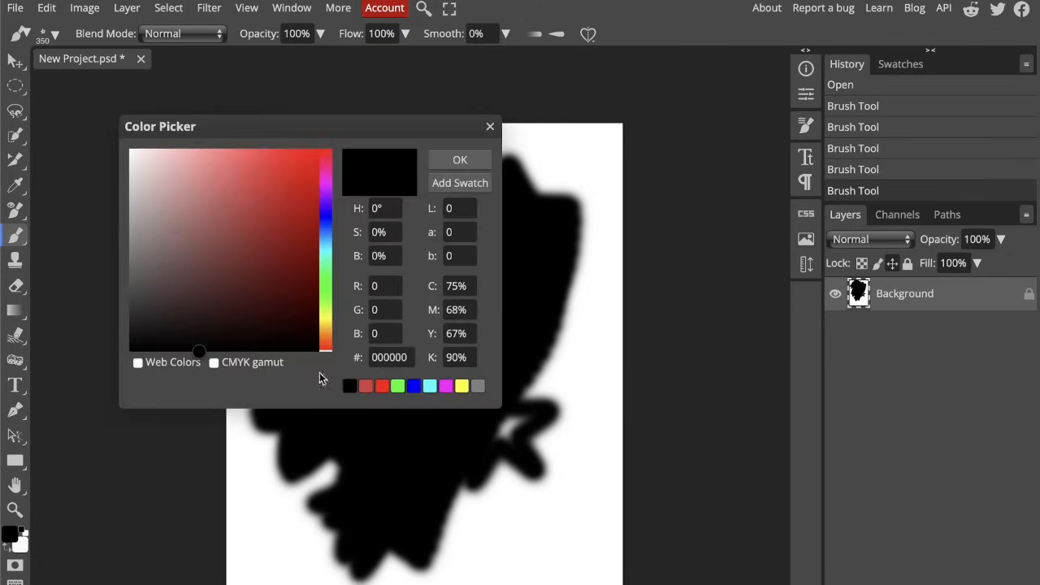
left_click(262, 244)
left_click(290, 205)
left_click(460, 160)
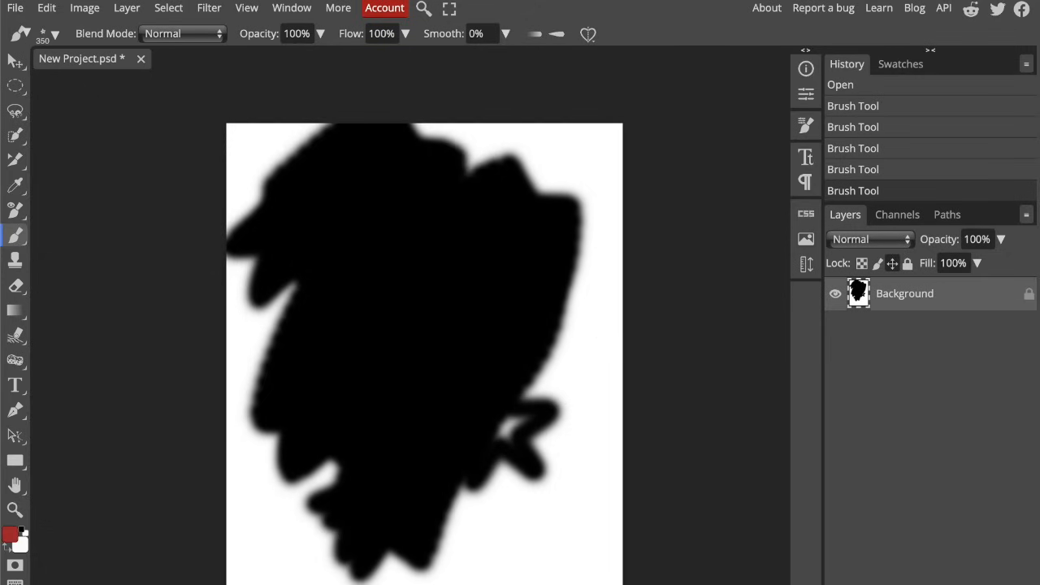
Paint dark red strokes across the lower part of the page with the enlarged soft star brush
left_click_drag(452, 580, 560, 536)
left_click_drag(520, 584, 488, 584)
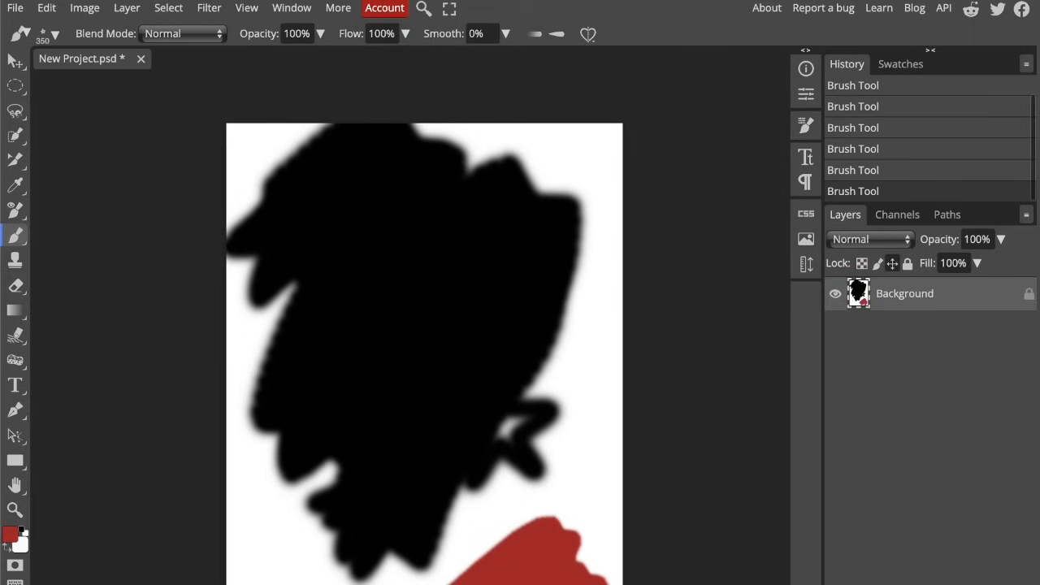
left_click(422, 584)
left_click(354, 583)
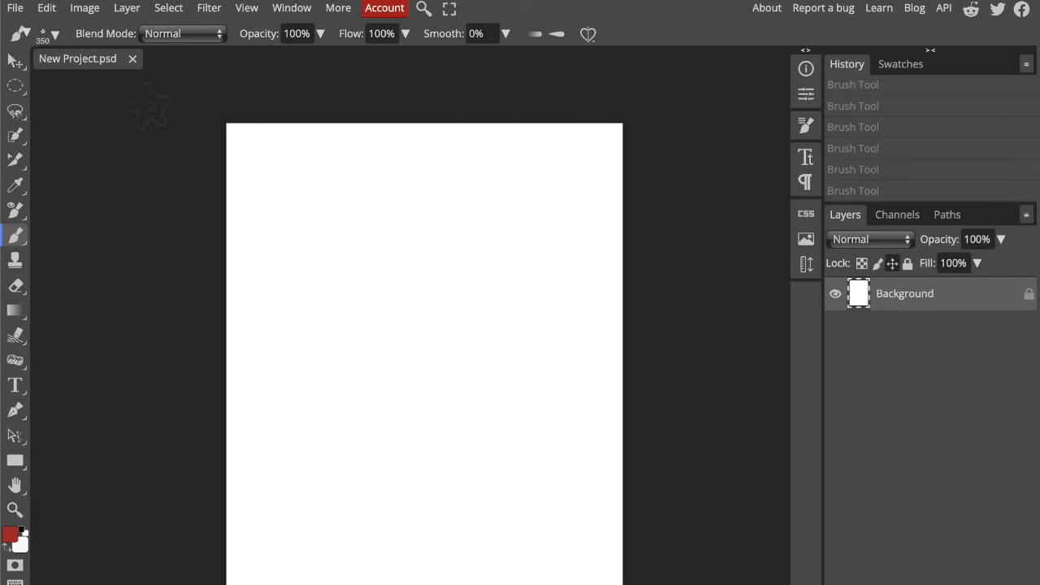
Turn on vertical brush symmetry centred on the page and paint mirrored dark red strokes, starting with a heart shape
left_click(56, 35)
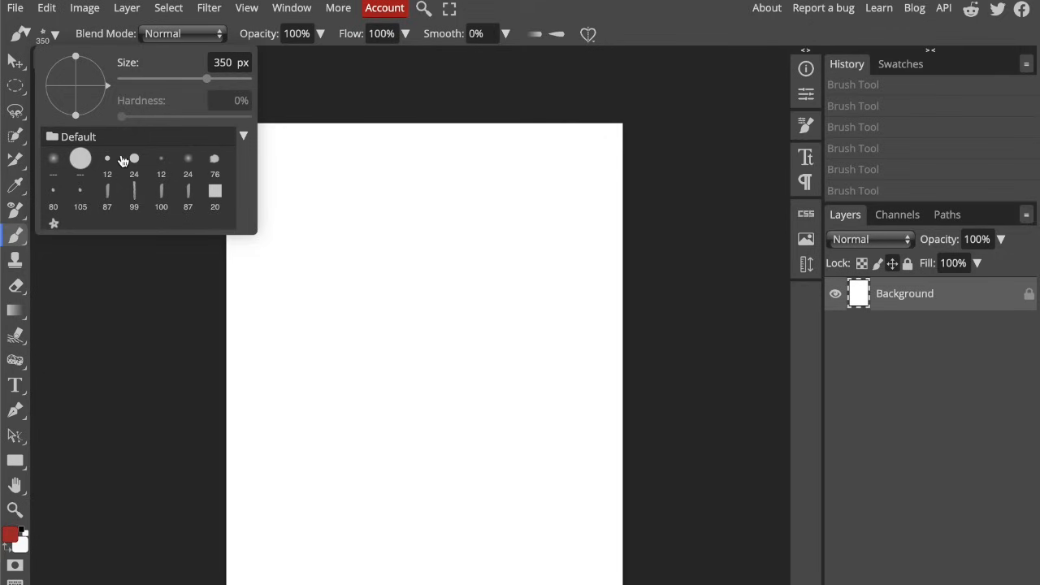
left_click(53, 34)
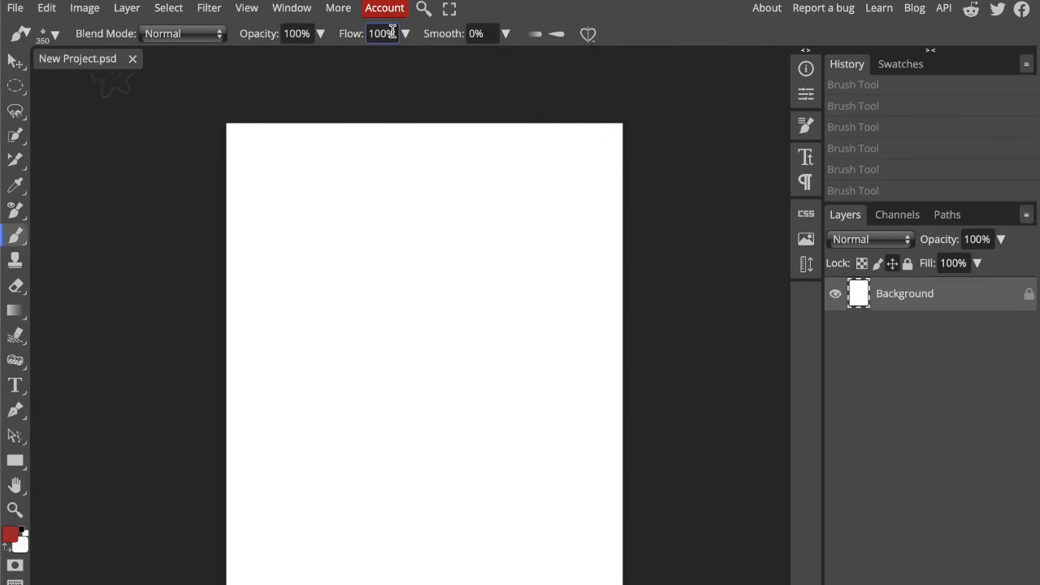
left_click(588, 34)
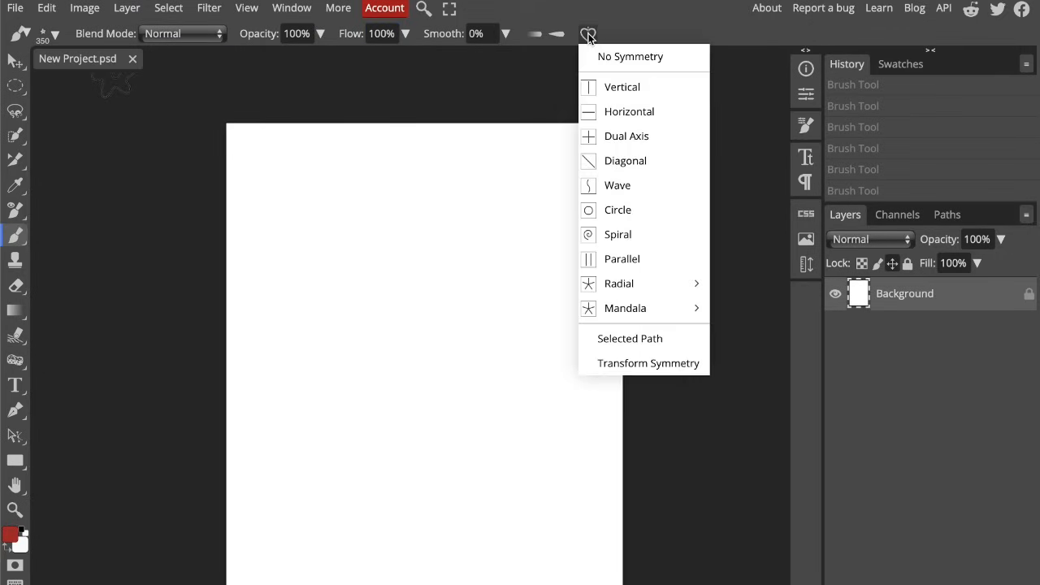
left_click(617, 91)
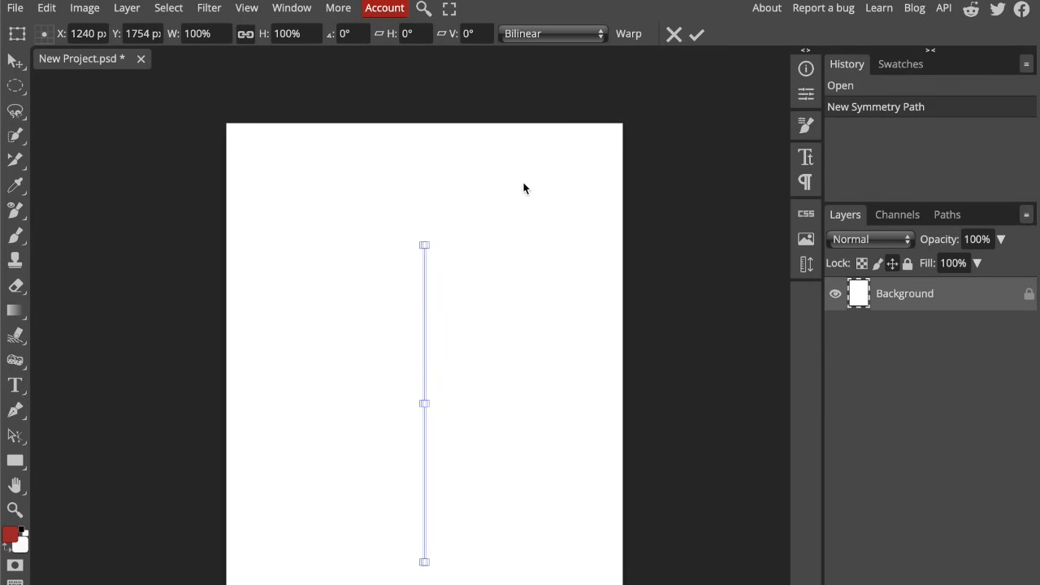
left_click(697, 34)
mouse_move(441, 306)
left_mouse_down()
mouse_move(407, 311)
mouse_move(368, 287)
mouse_move(325, 281)
mouse_move(294, 316)
mouse_move(301, 375)
mouse_move(337, 418)
mouse_move(400, 451)
mouse_move(397, 472)
mouse_move(403, 461)
mouse_move(344, 489)
mouse_move(315, 561)
mouse_move(321, 577)
mouse_move(344, 584)
left_mouse_up()
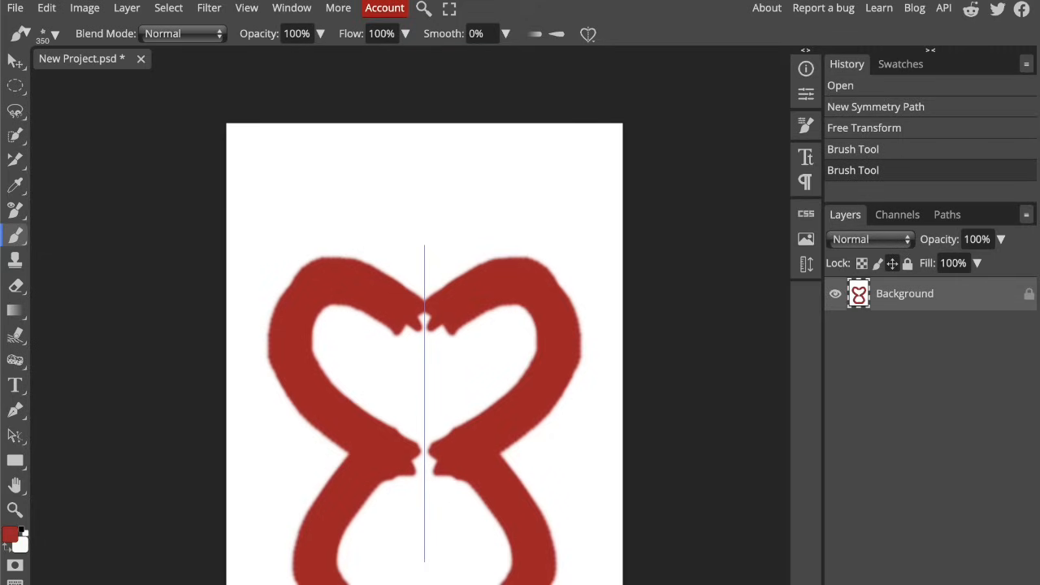
Undo the mirrored brush strokes and the vertical symmetry path
key("ctrl+z")
key("ctrl+z")
key("ctrl+z")
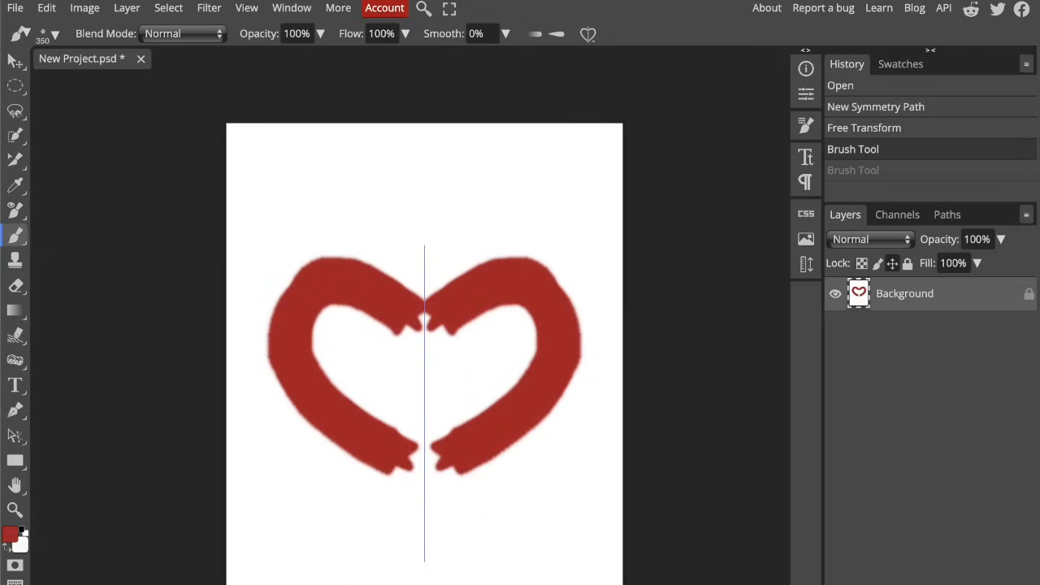
key("ctrl+z")
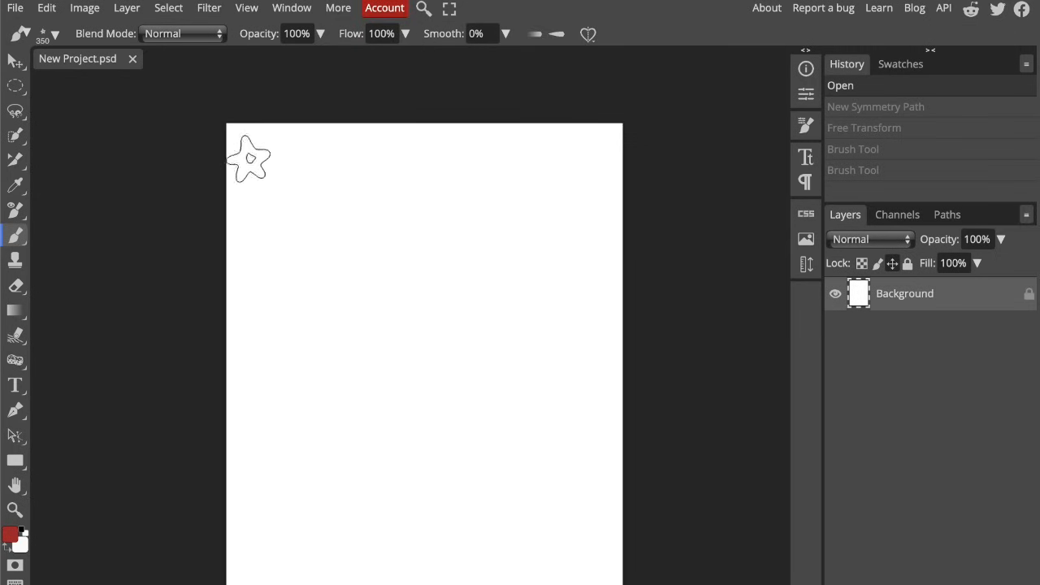
Select the saved custom star brush from the brush presets at its 997 px size
left_click(49, 33)
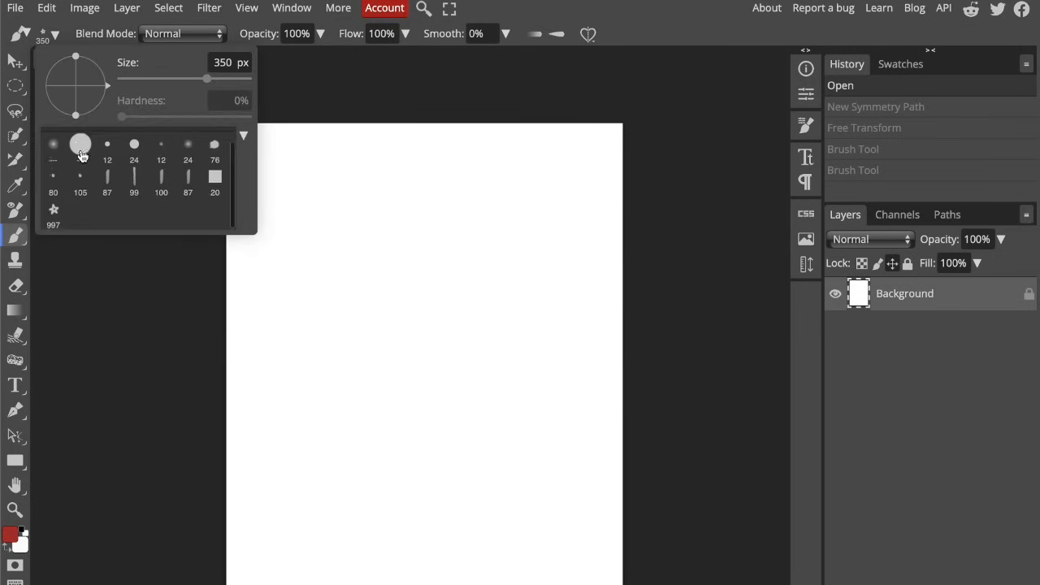
left_click(54, 213)
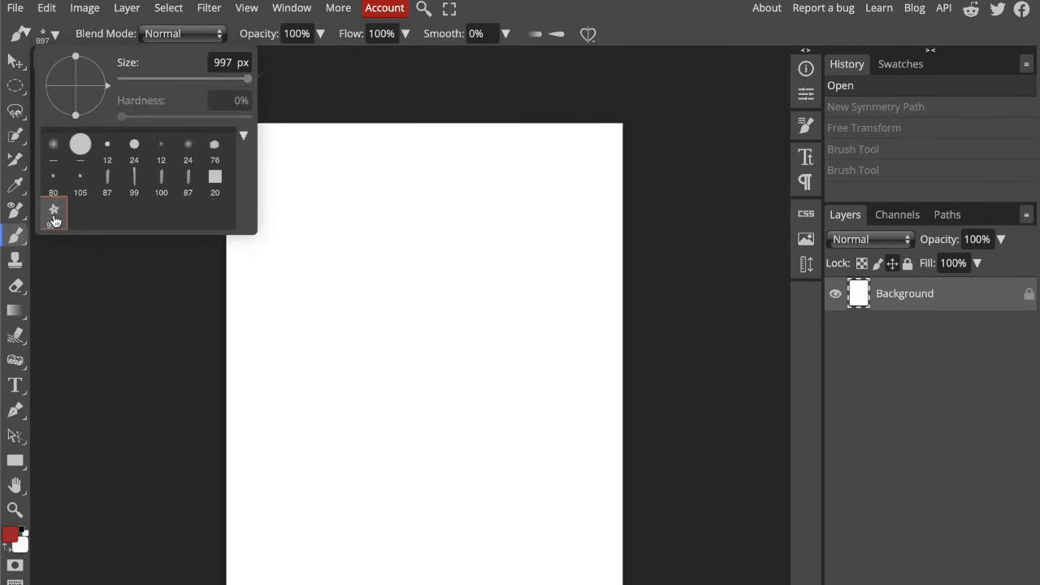
scroll(55, 220, "up", 1)
scroll(55, 220, "down", 1)
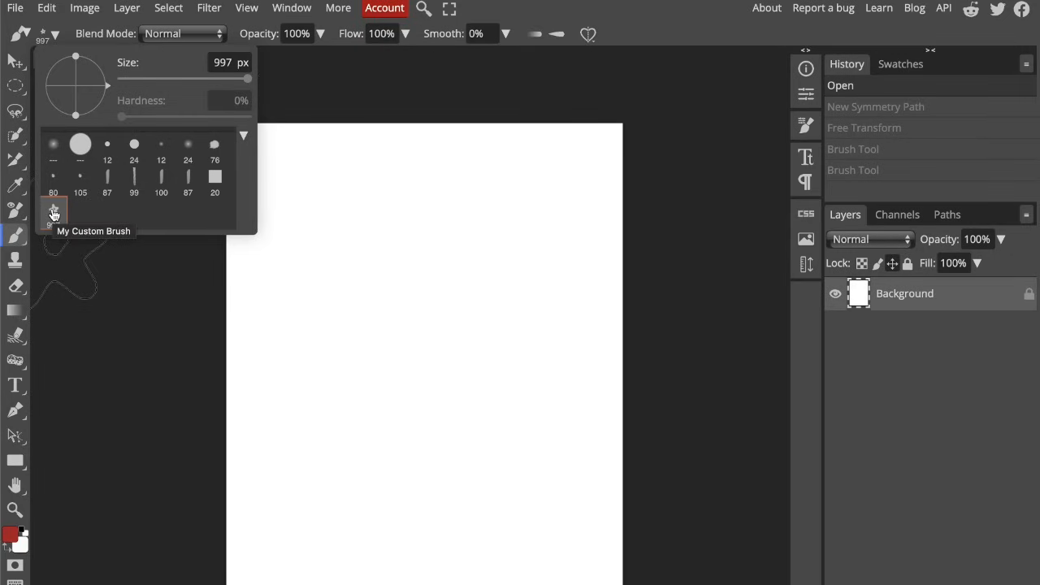
Stamp four large dark red stars on the upper half of the page
left_click(502, 209)
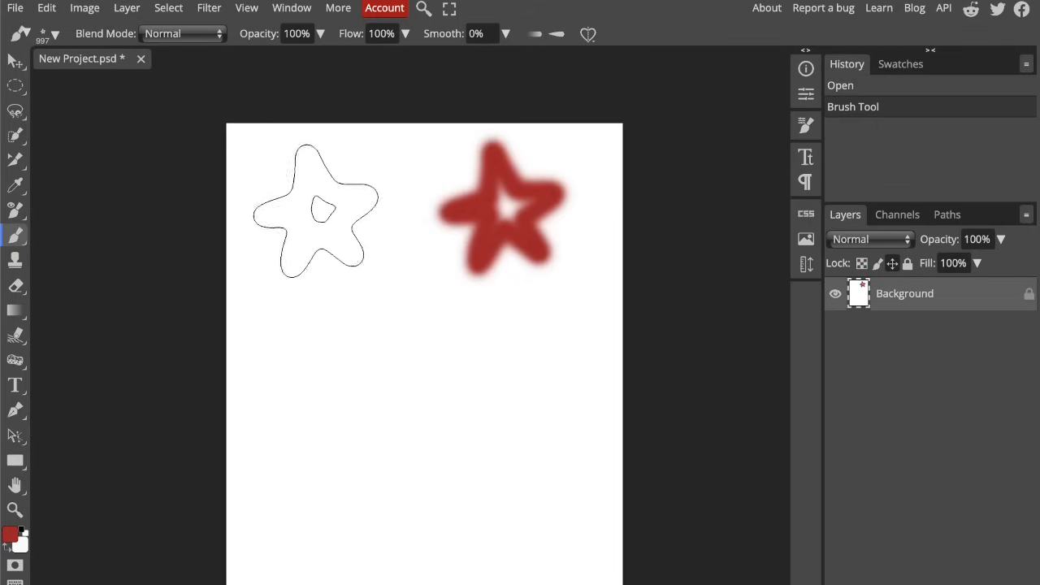
left_click(325, 205)
left_click(459, 369)
left_click(351, 325)
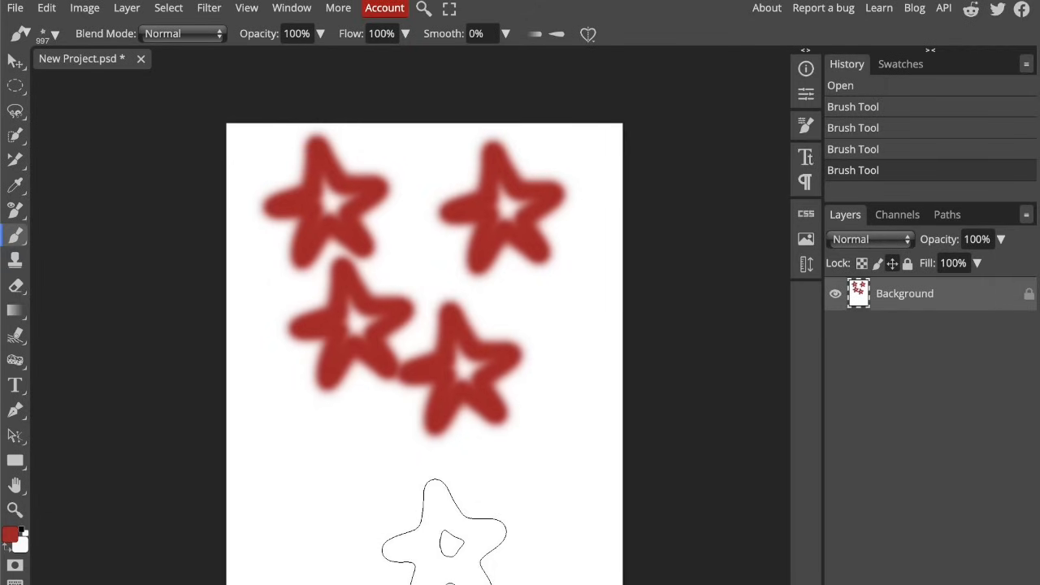
Undo all four red star stamps
key("ctrl+z")
key("ctrl+z")
key("ctrl+z")
key("ctrl+z")
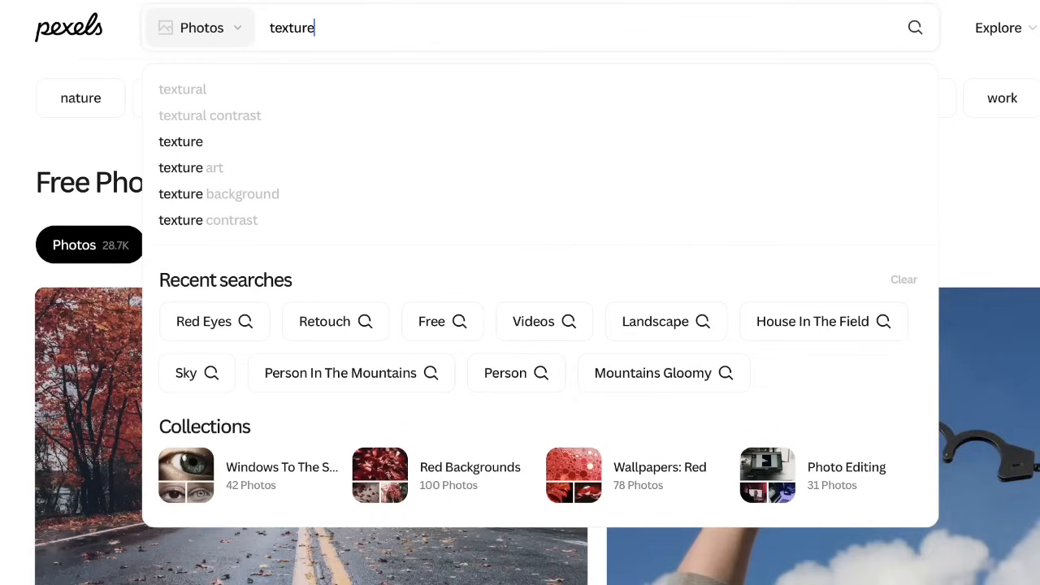
Search Pexels photos for "texture" and download the light wooden planks image
key("Return")
scroll(318, 341, "down", 7)
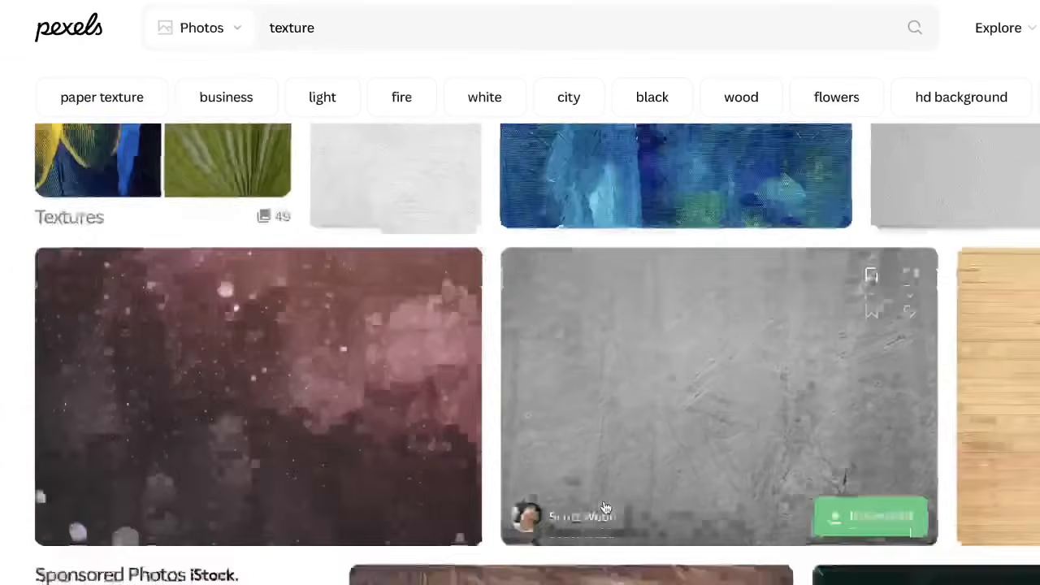
scroll(605, 507, "up", 2)
left_click(997, 487)
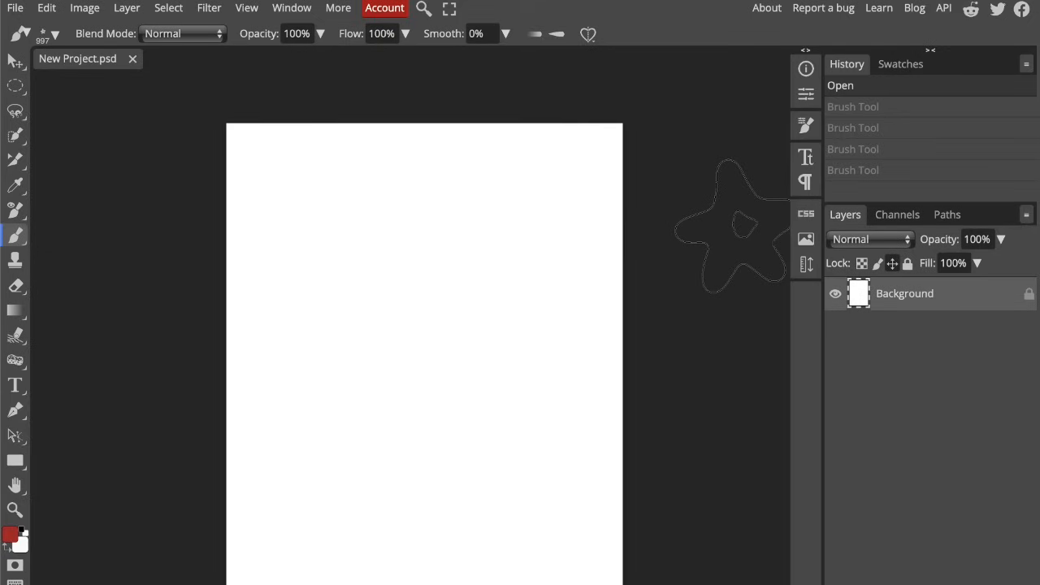
Switch back to Photopea and open the downloaded wooden planks photo
left_click(14, 8)
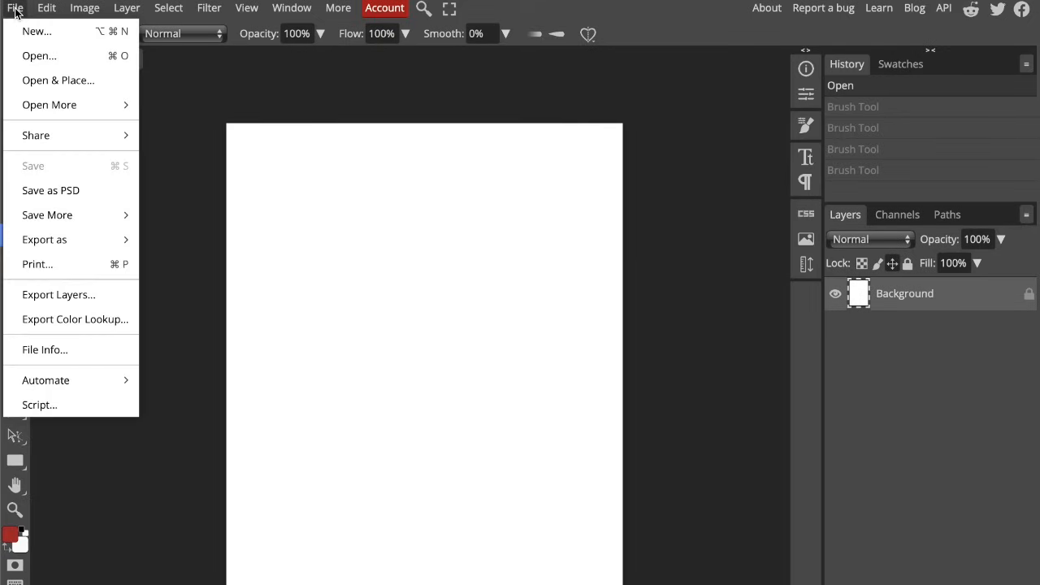
left_click(39, 56)
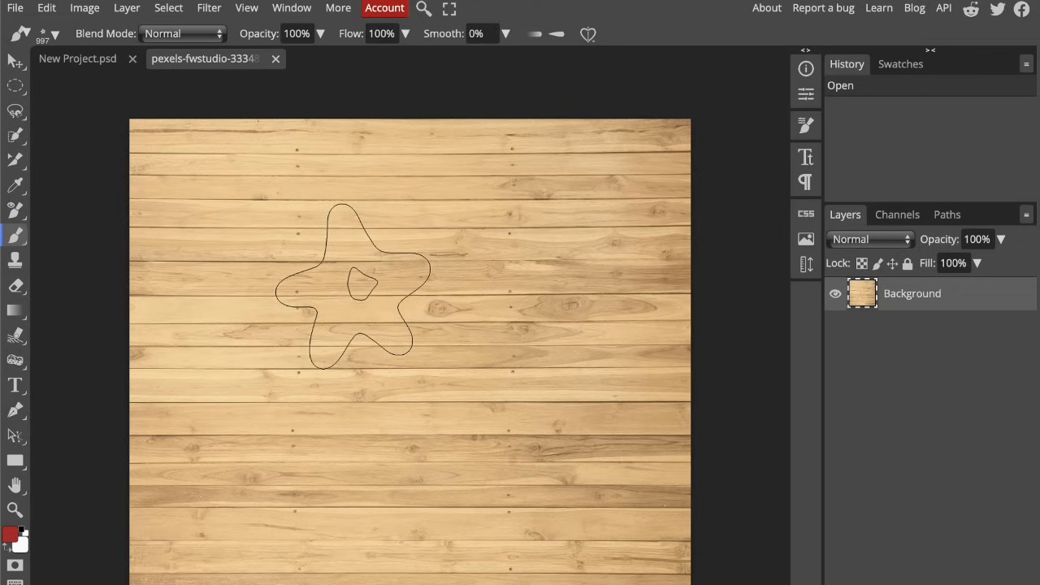
left_click(88, 9)
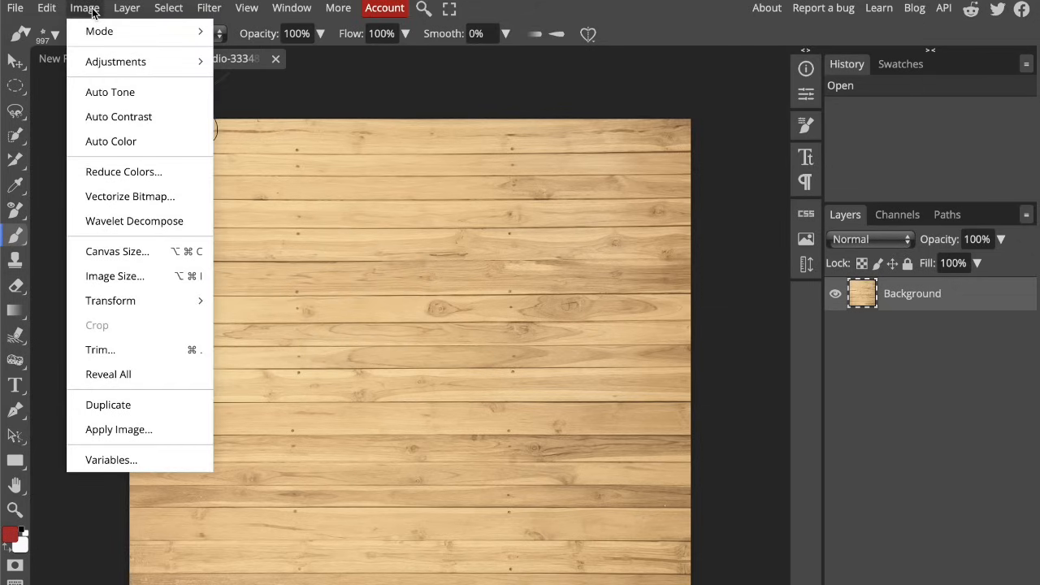
mouse_move(115, 55)
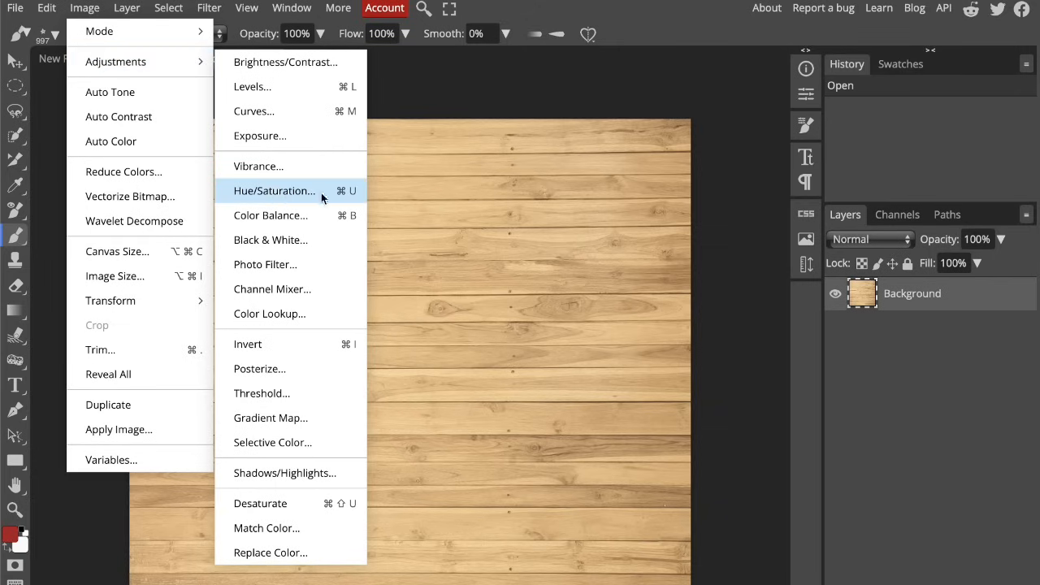
left_click(501, 80)
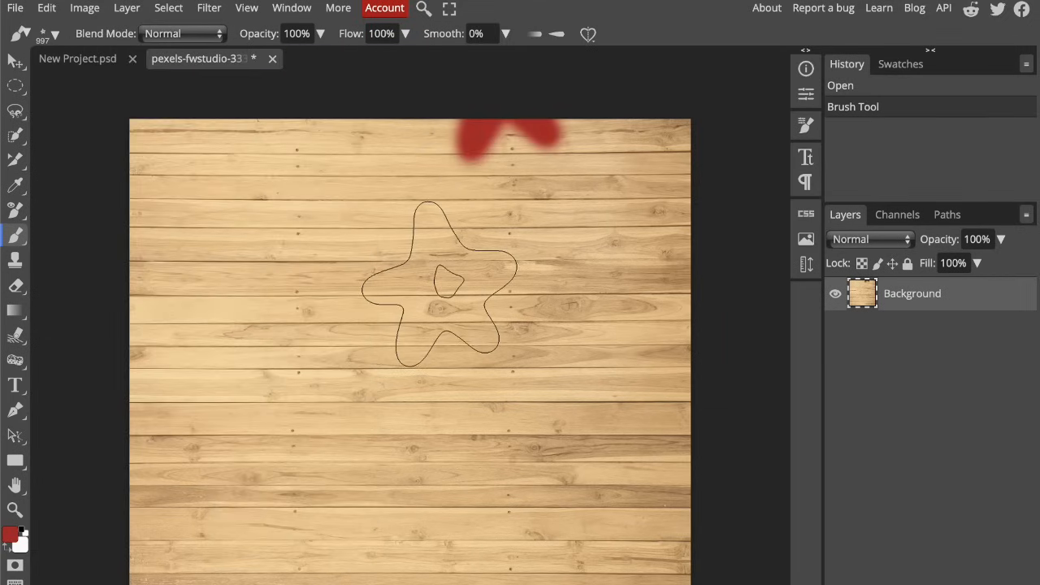
key("ctrl+shift+u")
key("ctrl+z")
key("ctrl+z")
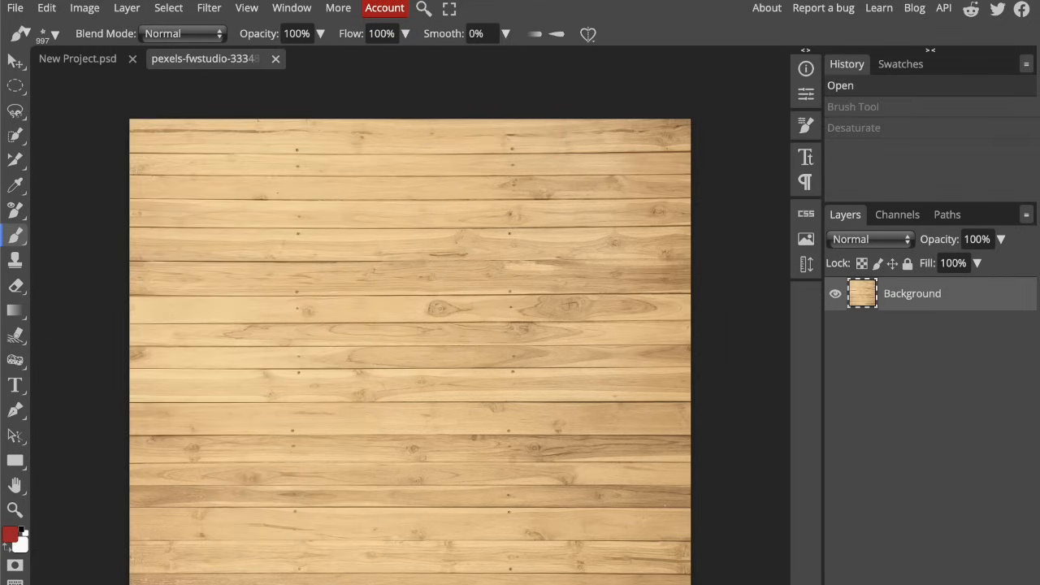
Desaturate the wood photo and add a Levels adjustment layer with input black at 60 and input white at 214
key("ctrl+shift+u")
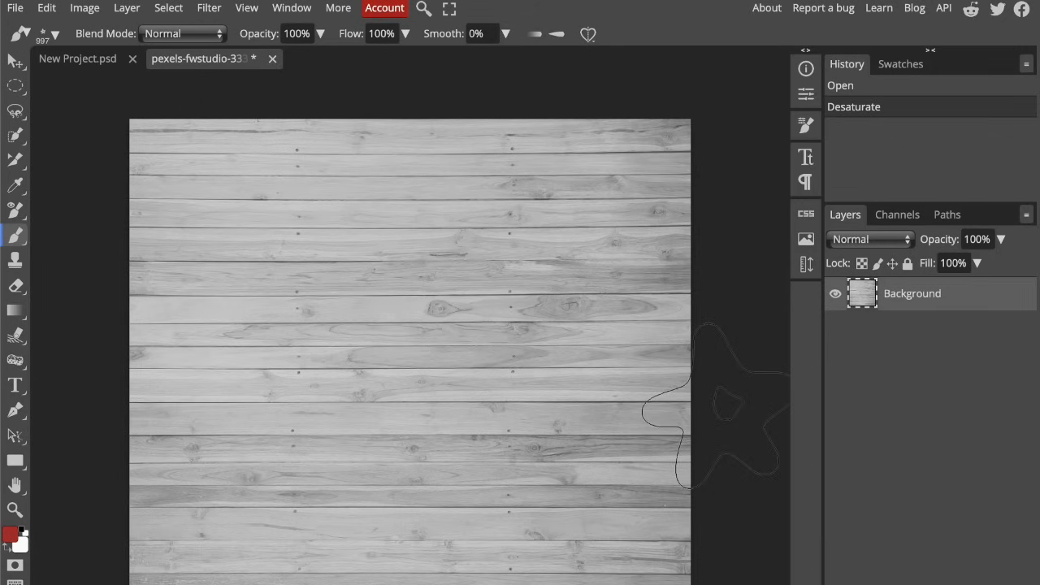
key("v")
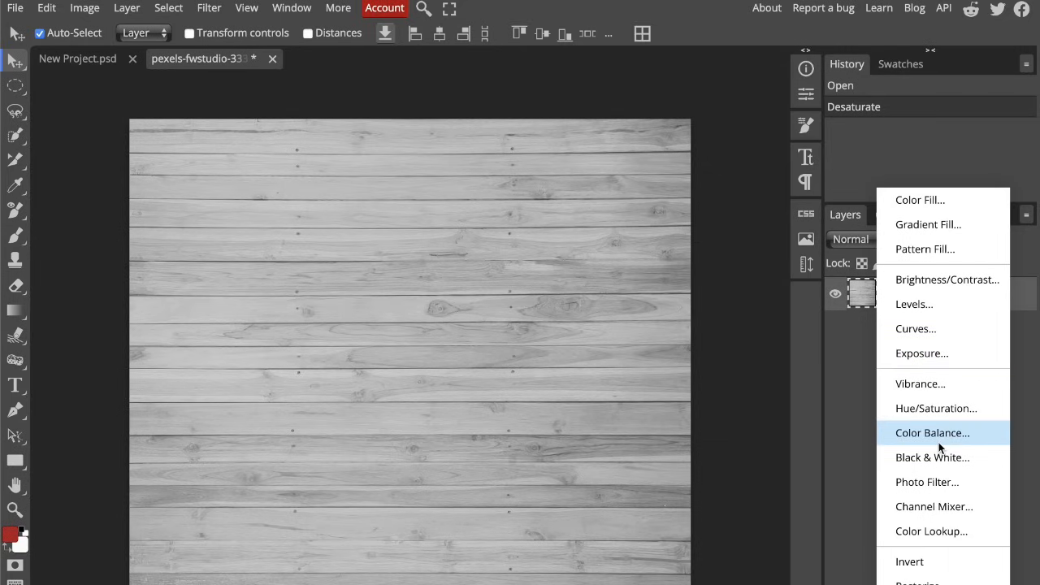
left_click(918, 305)
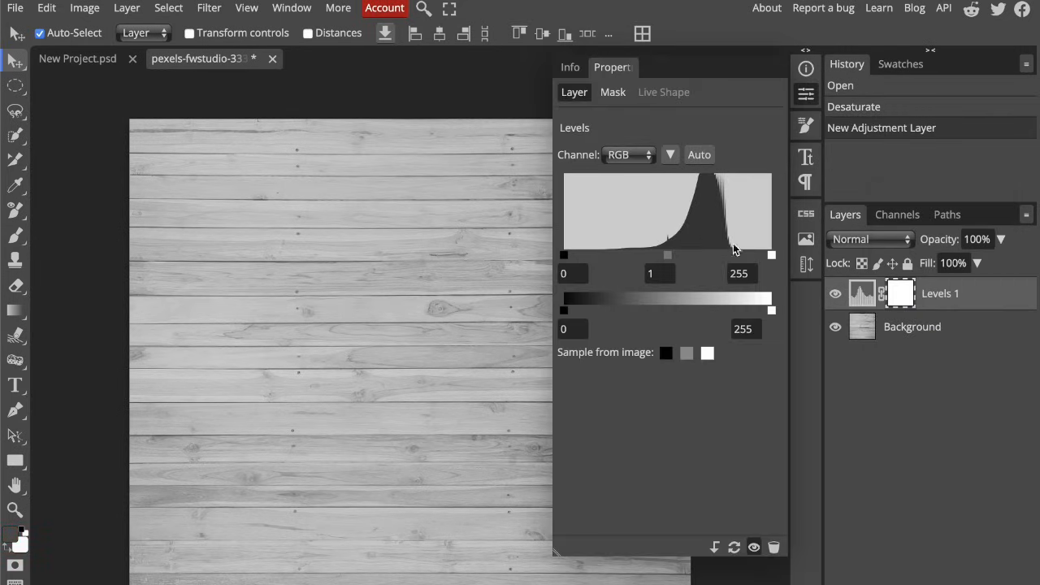
left_click_drag(565, 253, 613, 254)
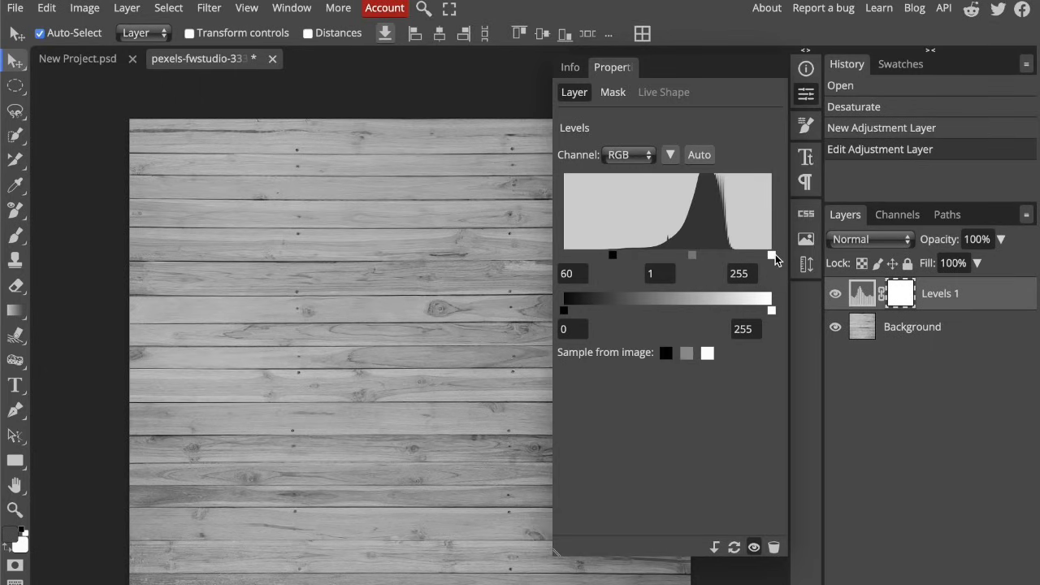
left_click_drag(773, 255, 737, 255)
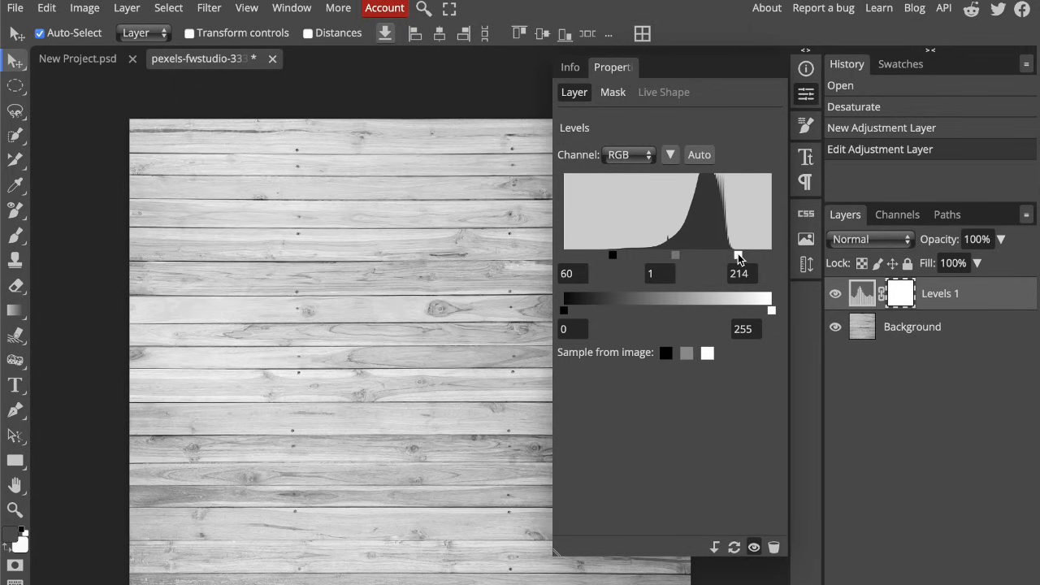
left_click(802, 95)
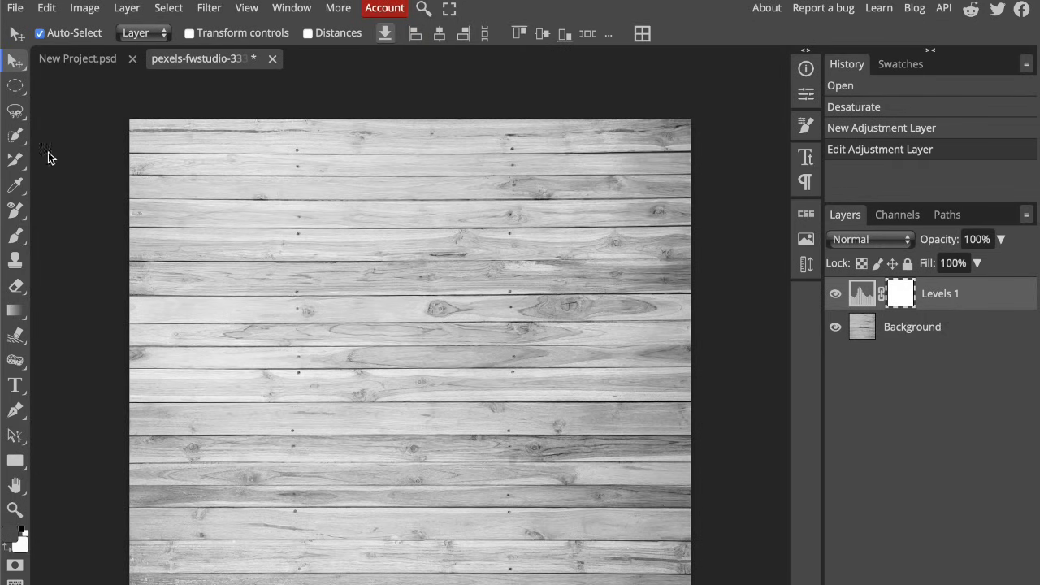
Draw a wide four-sided Polygonal Lasso selection over the middle planks of the wood texture
right_click(12, 120)
left_click(104, 137)
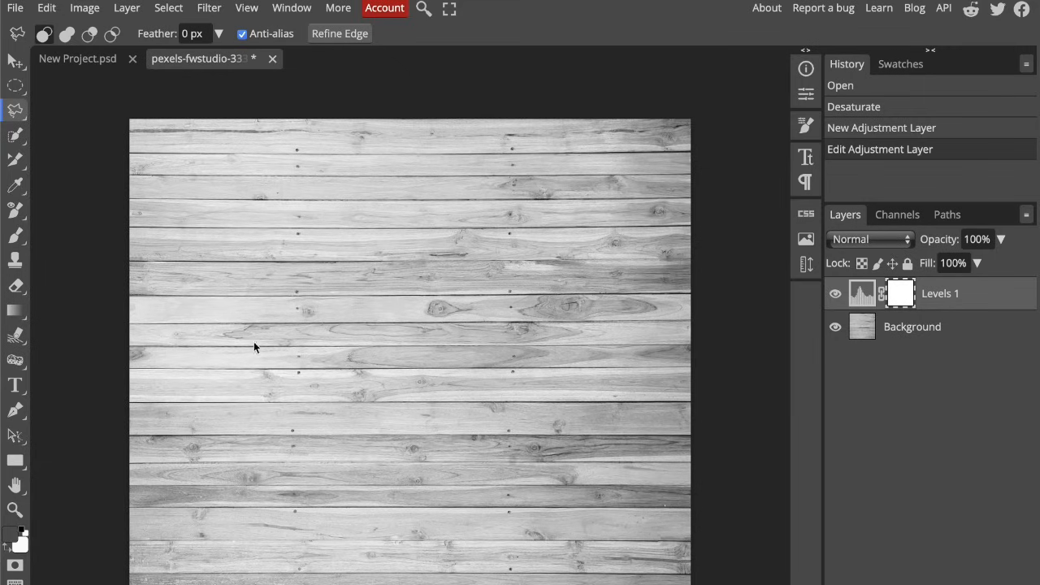
left_click(199, 253)
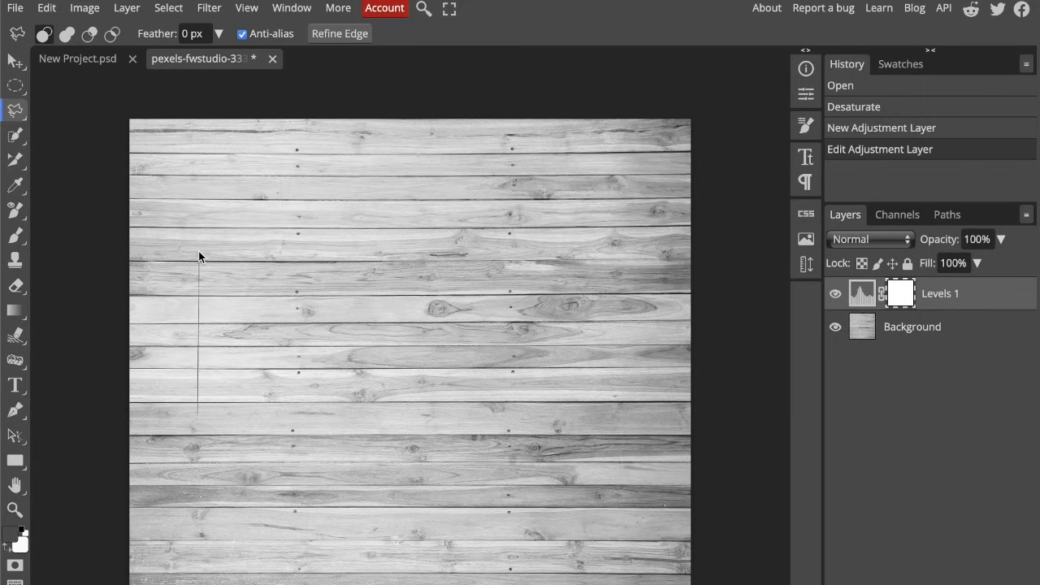
left_click(594, 253)
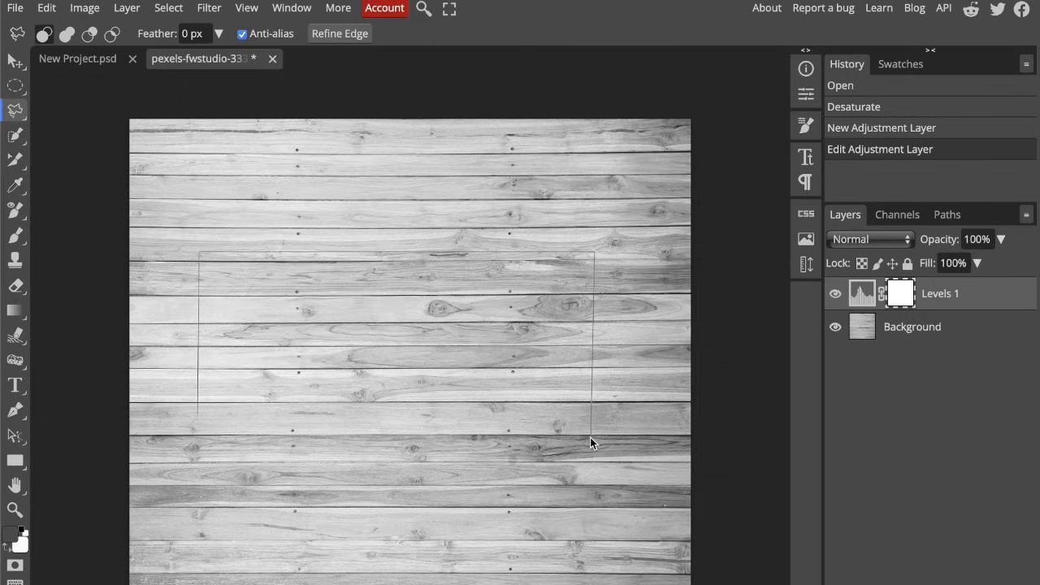
left_click(589, 436)
left_click(196, 416)
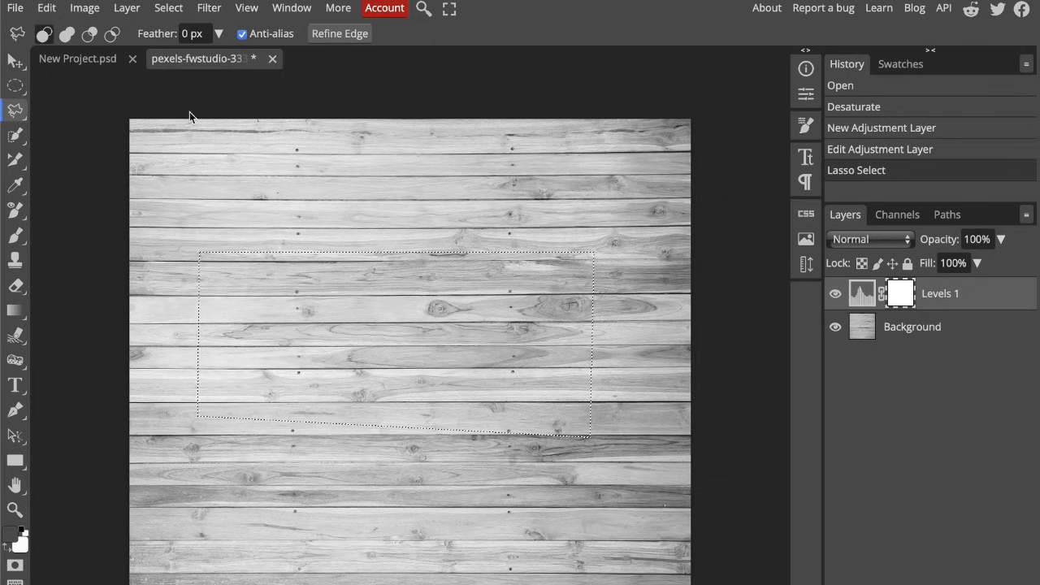
Define a new brush from the selected area of wood texture
left_click(48, 8)
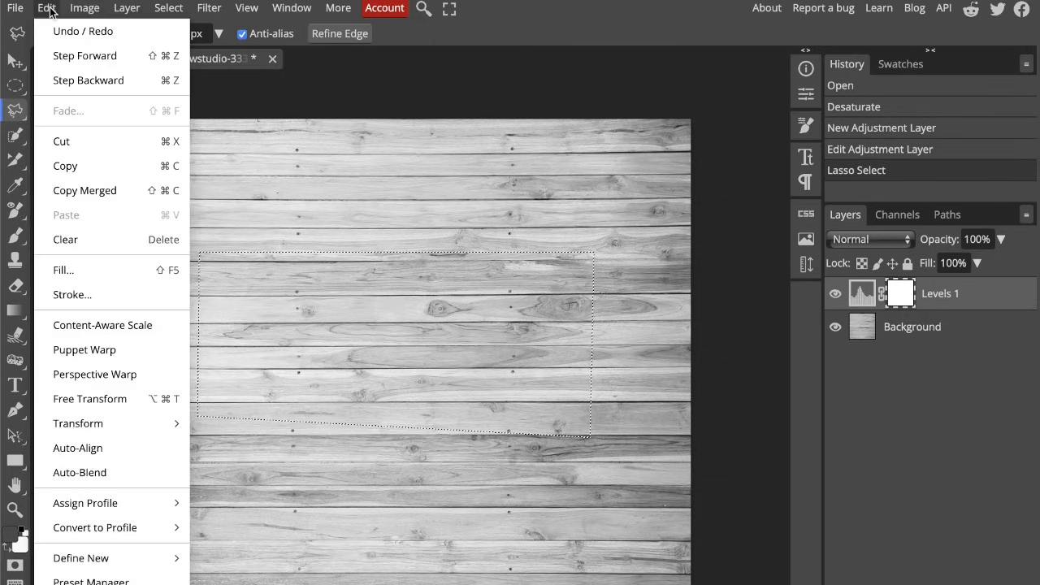
mouse_move(151, 560)
left_click(252, 579)
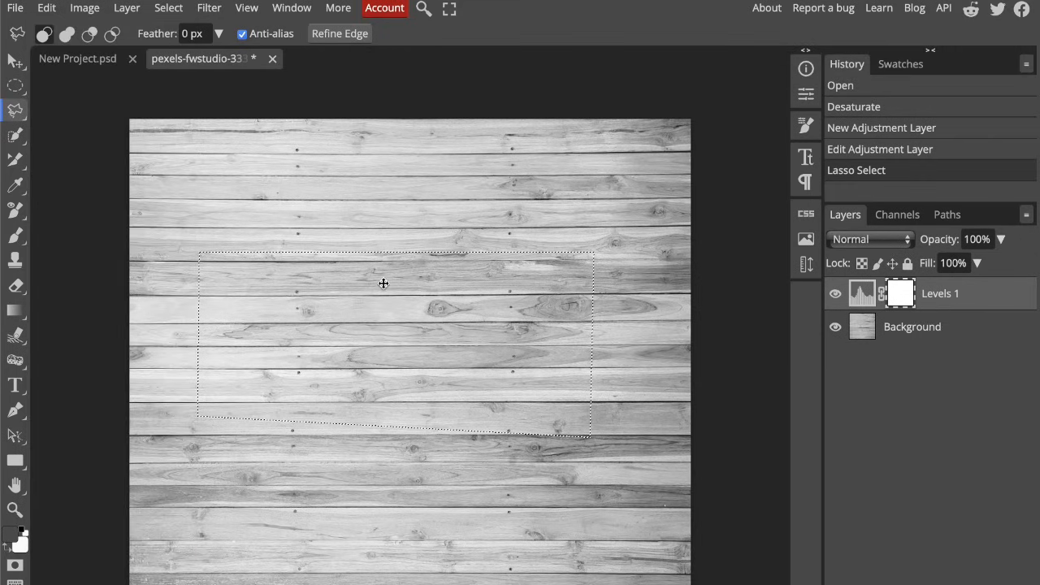
In New Project.psd, pick the 2015 px wood texture brush, stamp it once in red on the page and undo that stamp
left_click(83, 62)
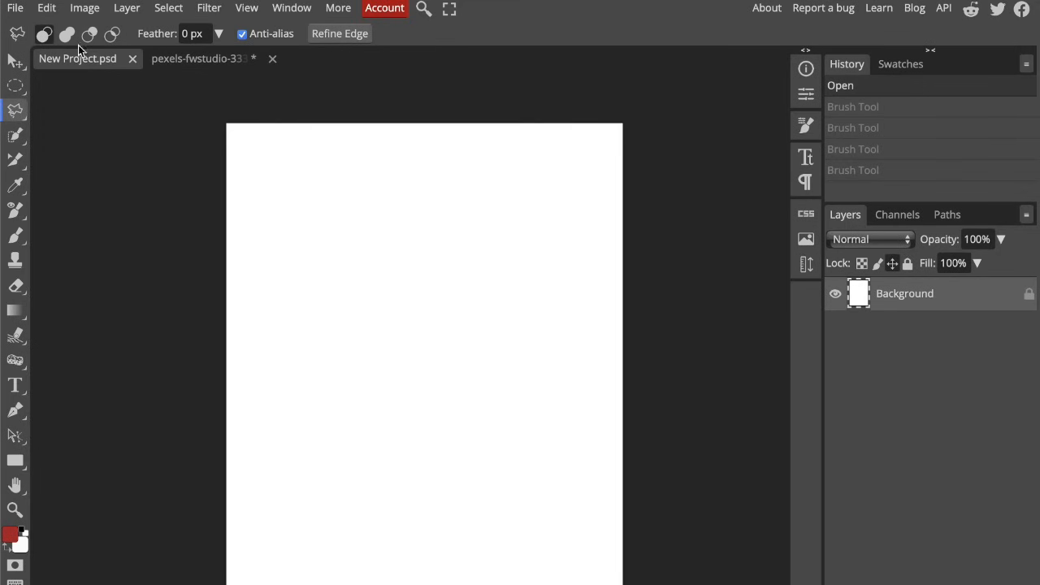
left_click(15, 234)
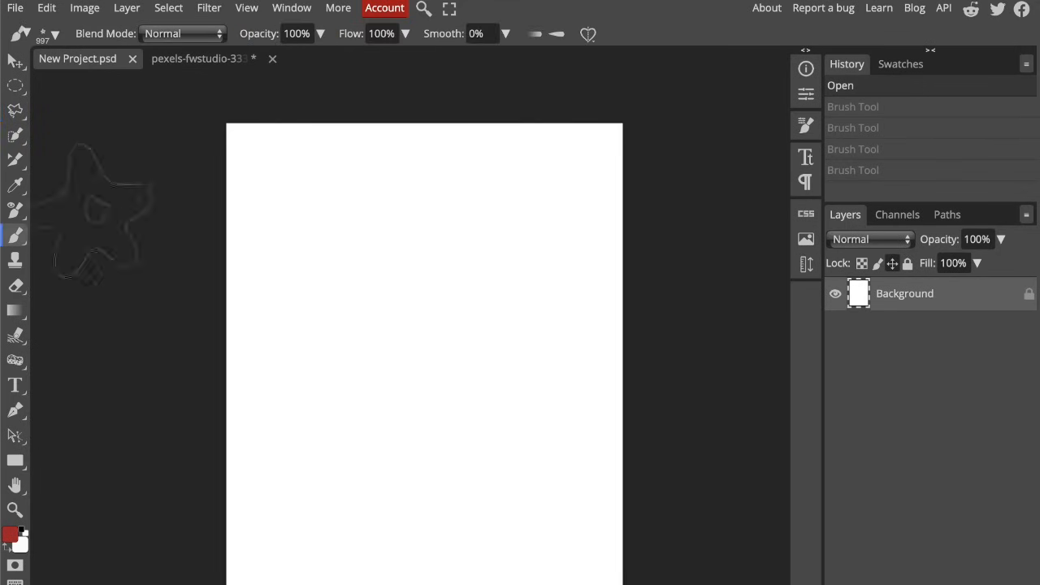
left_click(51, 33)
left_click(84, 211)
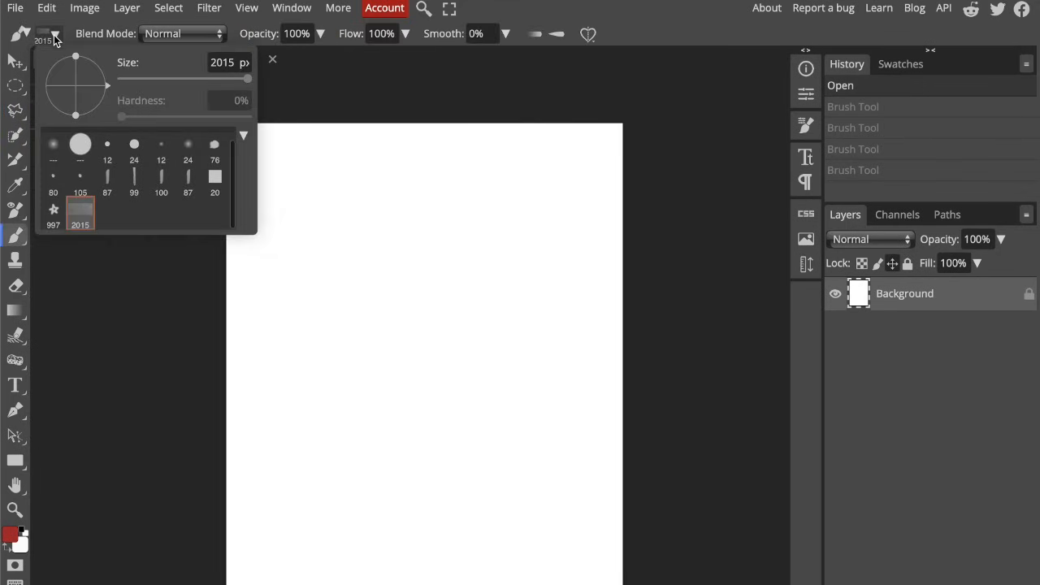
left_click(53, 34)
left_click(441, 248)
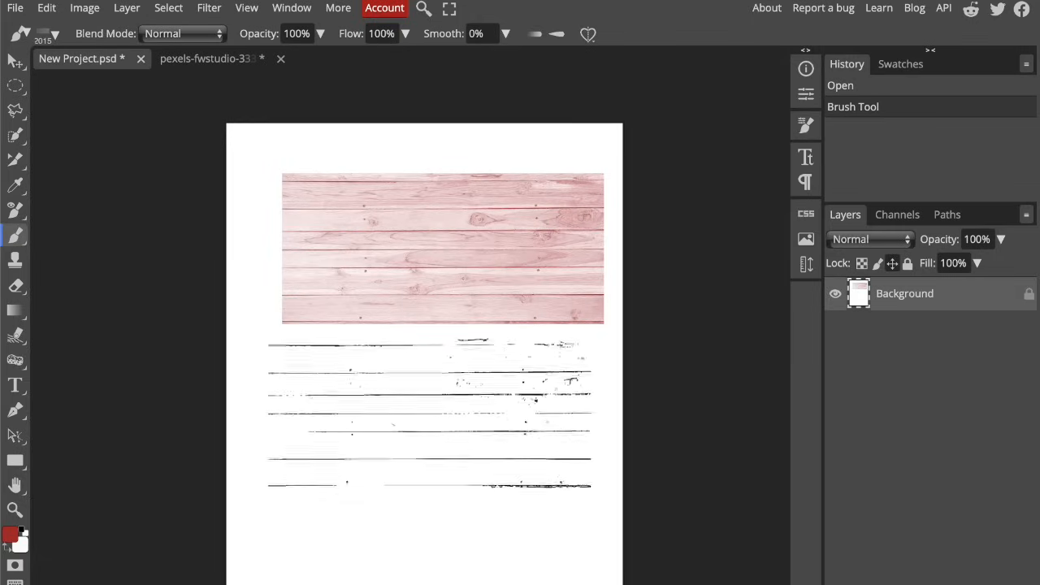
key("ctrl+z")
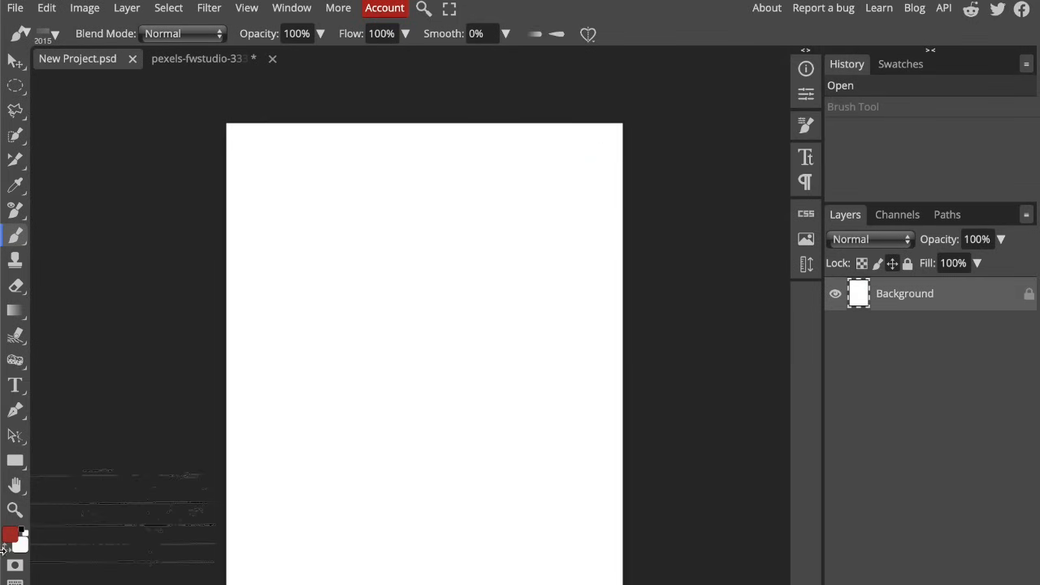
Set the foreground color to black (000000), then try one stamp of the wood texture on the page and undo it
left_click(10, 534)
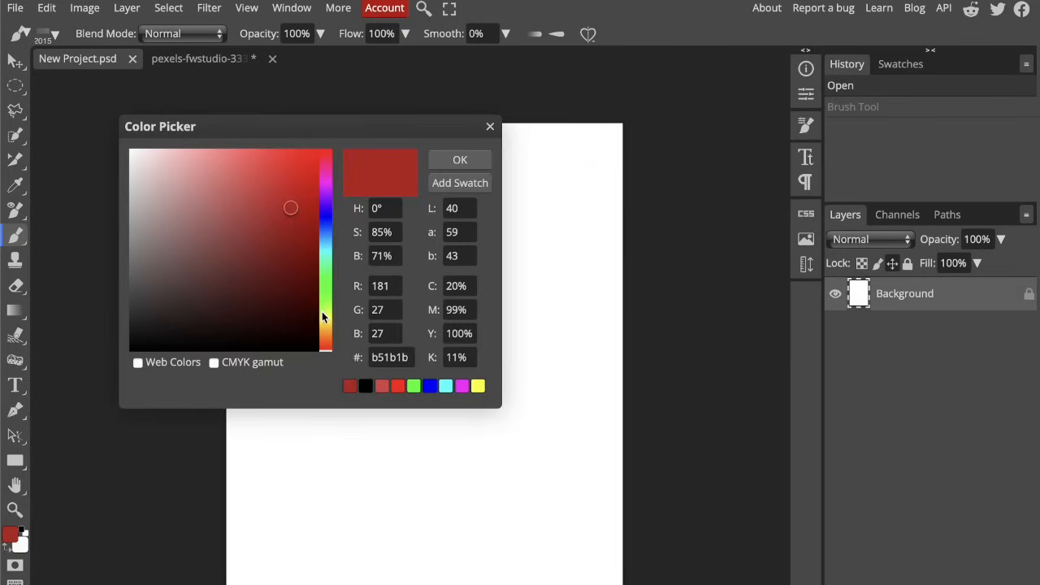
left_click_drag(323, 311, 323, 337)
mouse_move(261, 209)
left_mouse_down()
mouse_move(204, 200)
mouse_move(225, 395)
left_mouse_up()
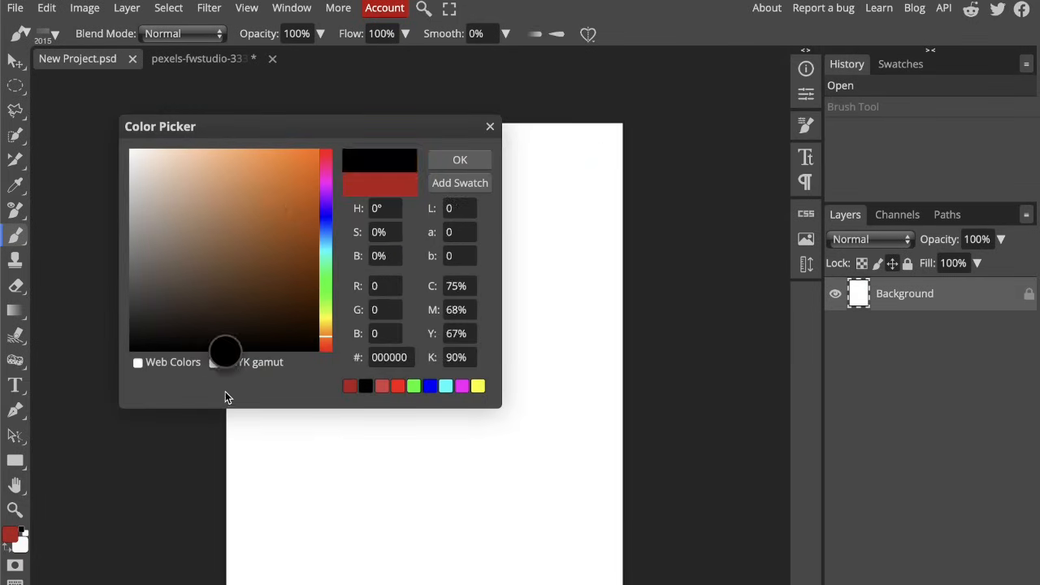
left_click(459, 160)
left_click(413, 345)
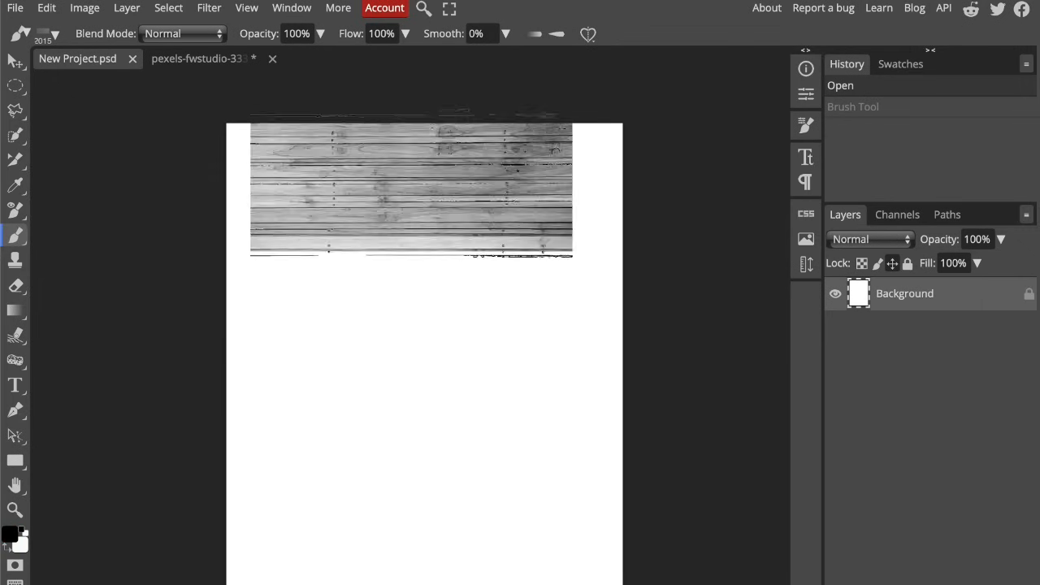
key("ctrl+z")
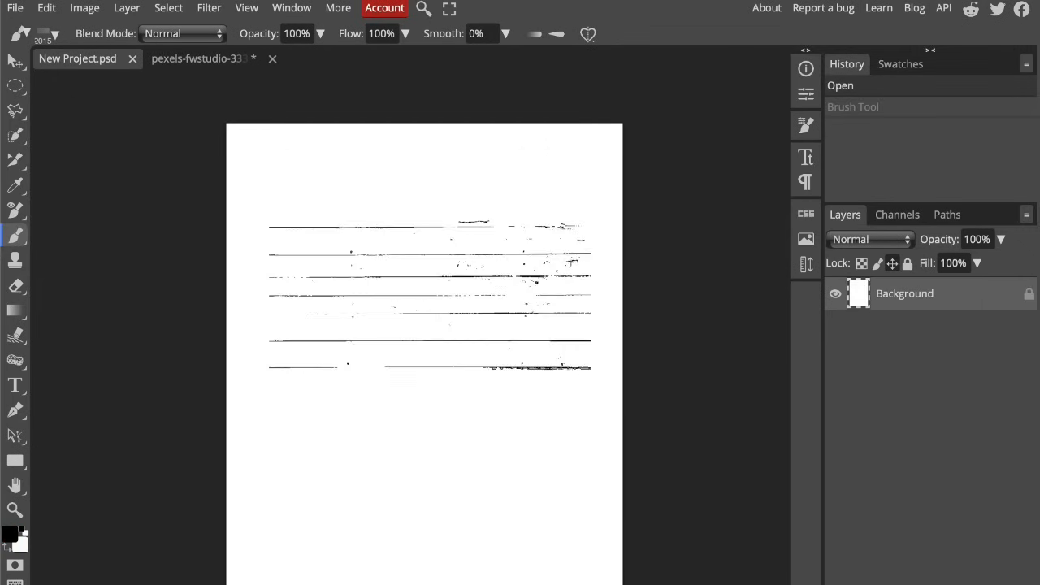
Stamp the wood texture repeatedly in black over the blank page, overlapping the stamps until they cover most of it
left_click(422, 250)
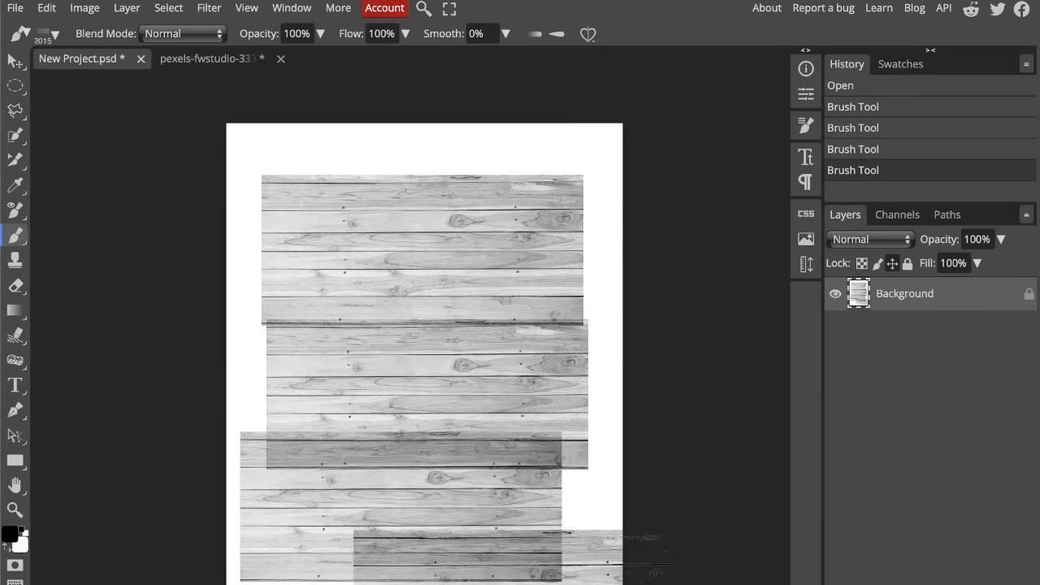
left_click(297, 584)
left_click(523, 150)
left_click(268, 182)
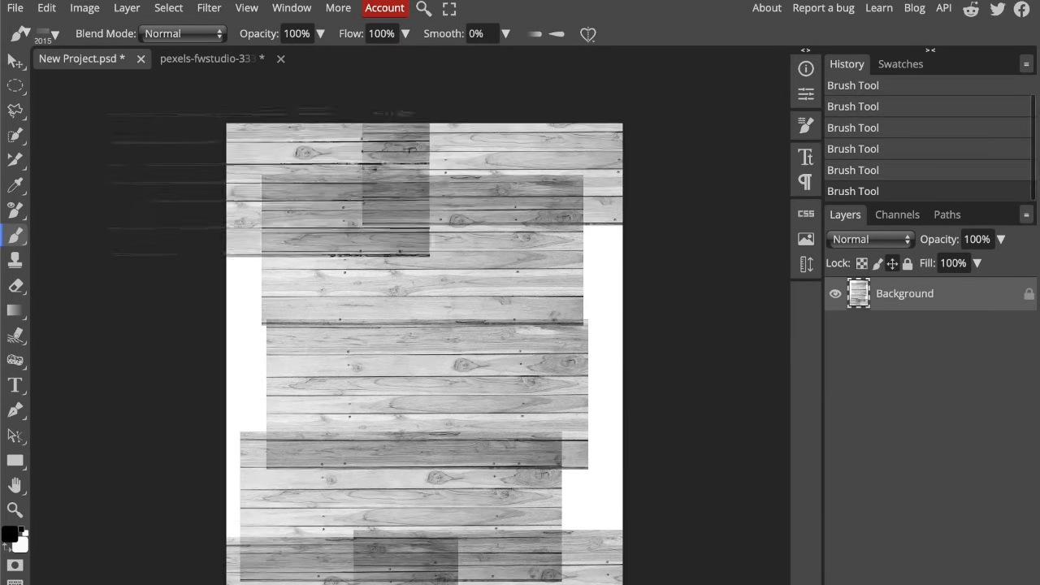
left_click(612, 336)
left_click(564, 510)
left_click(518, 416)
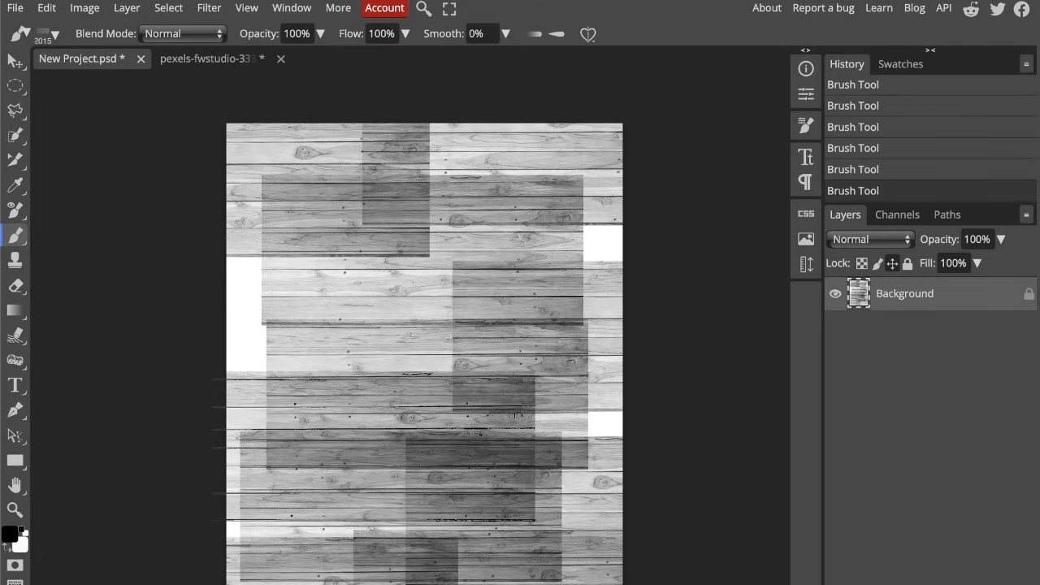
Start exporting the tool presets as a .TPL file and decline the site's download request
left_click(19, 35)
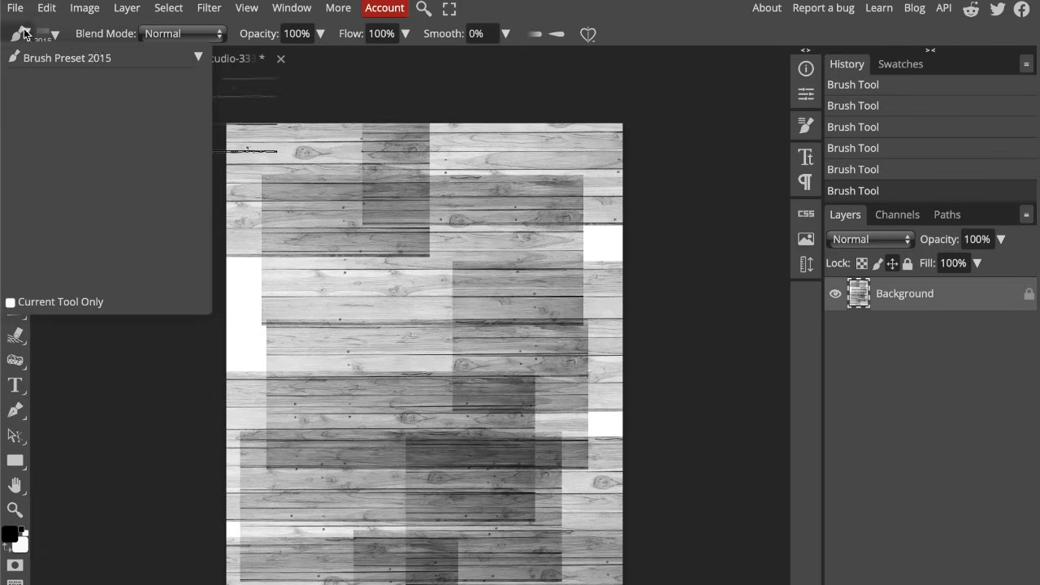
left_click(196, 56)
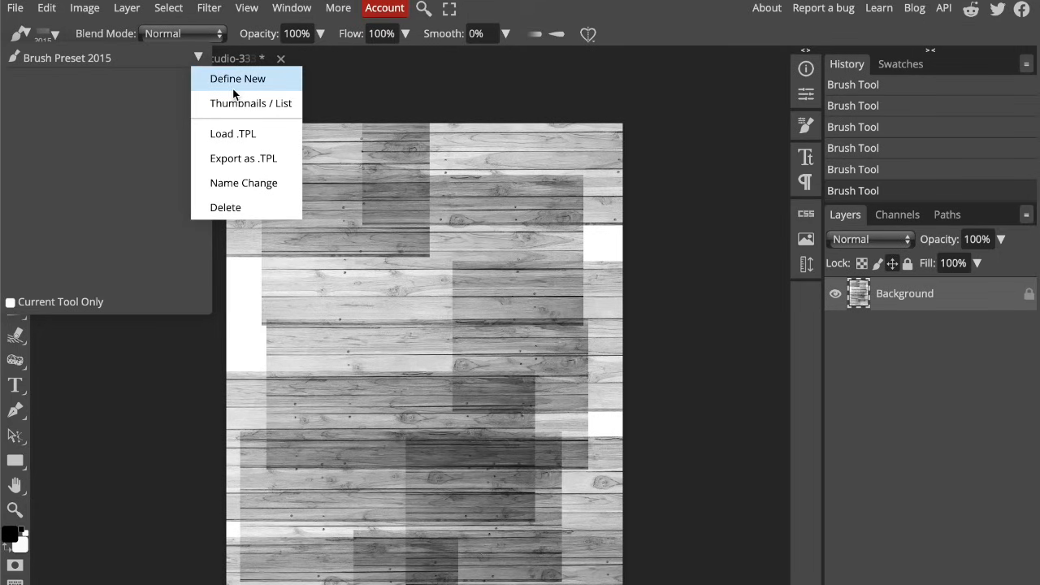
left_click(83, 64)
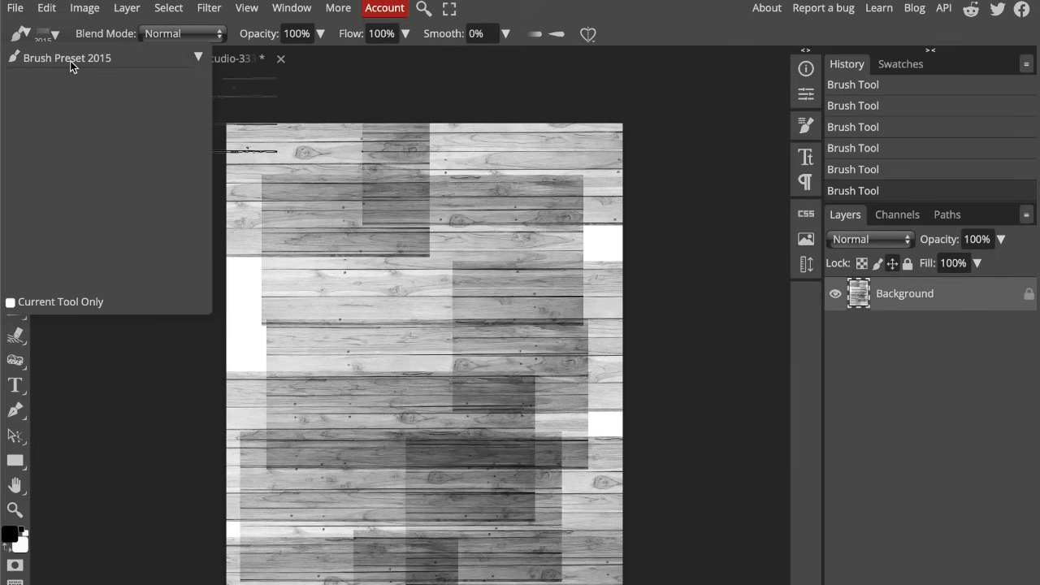
left_click(196, 58)
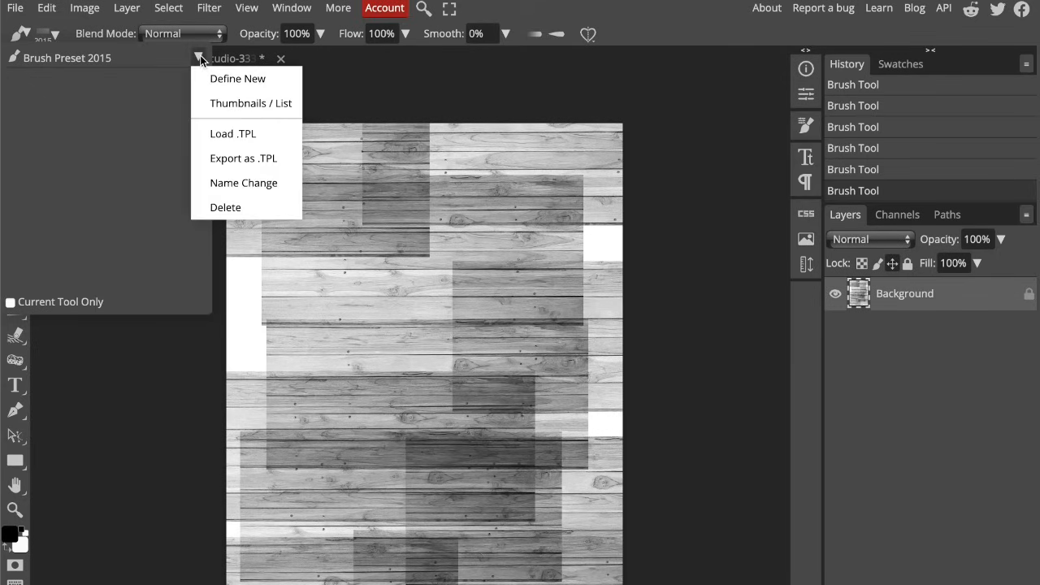
left_click(277, 158)
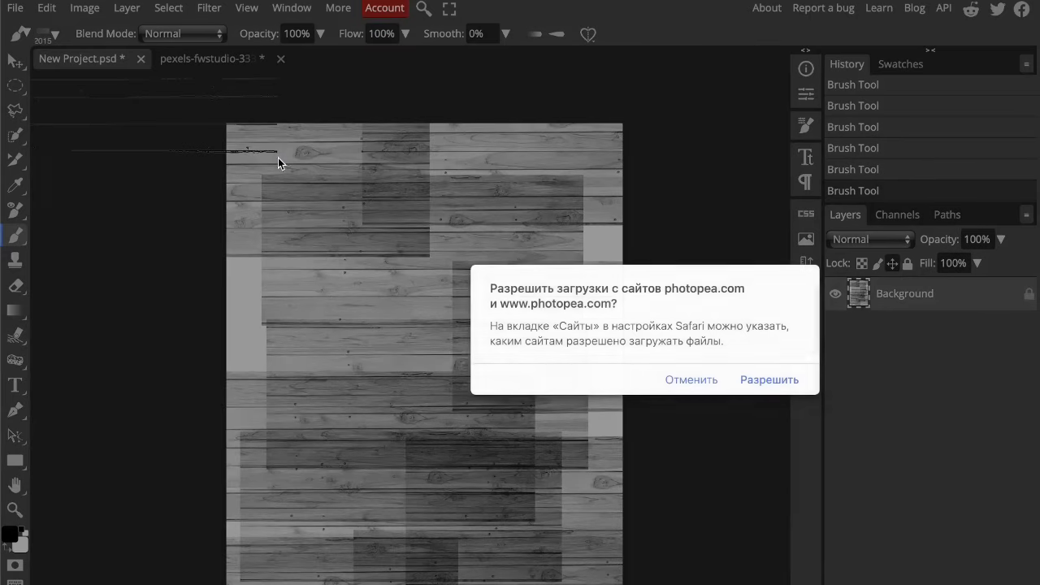
left_click(691, 380)
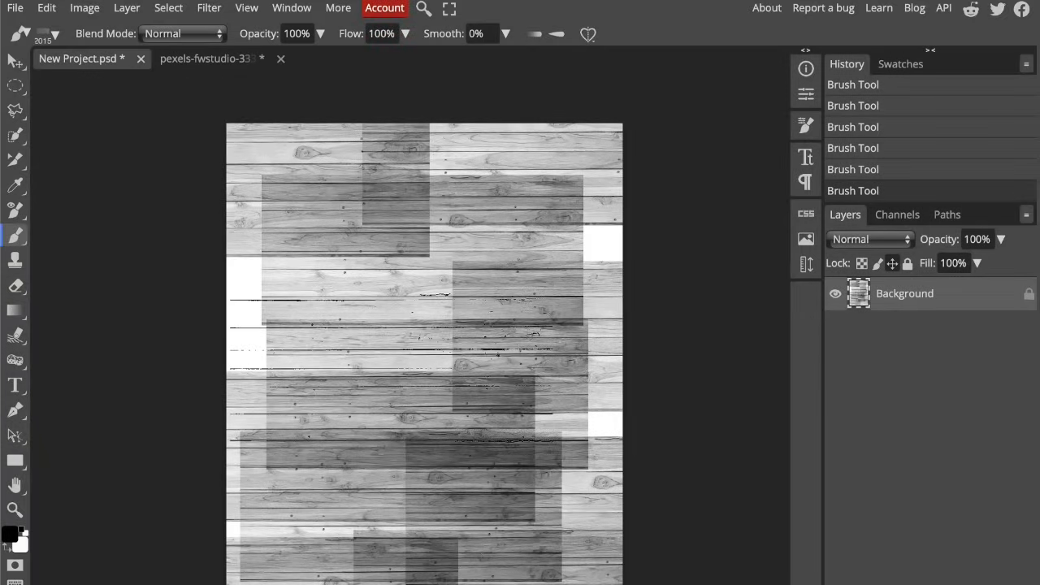
Choose the 997 px star brush, define a new tool preset from it and check the tool preset list
left_click(56, 34)
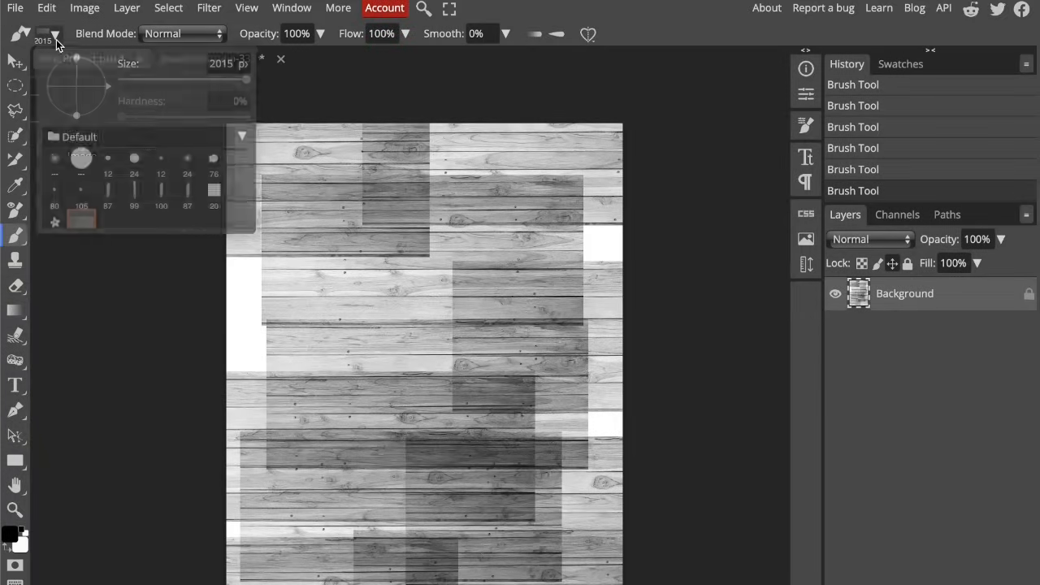
left_click(34, 36)
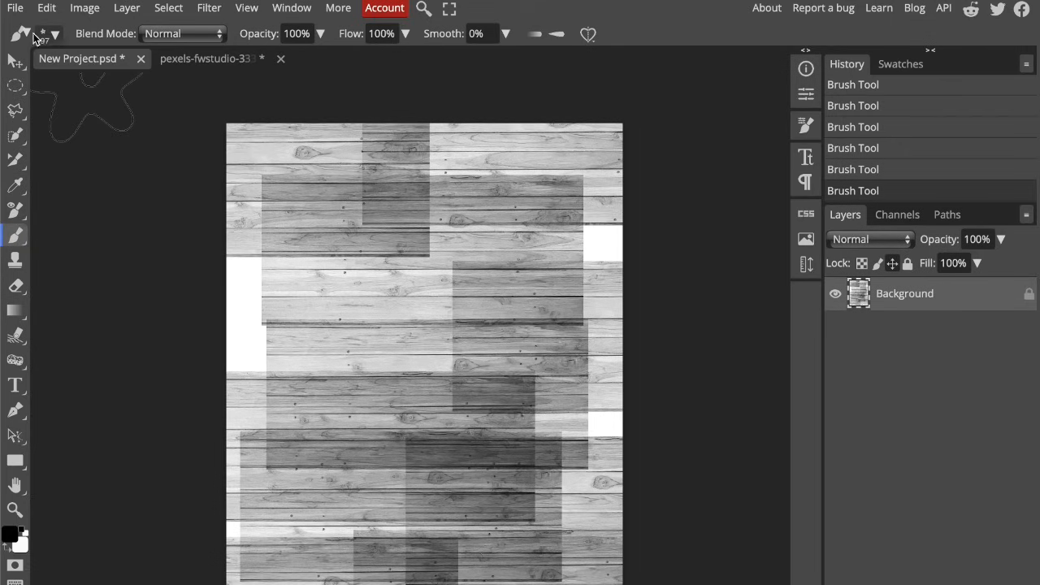
left_click(198, 57)
left_click(236, 85)
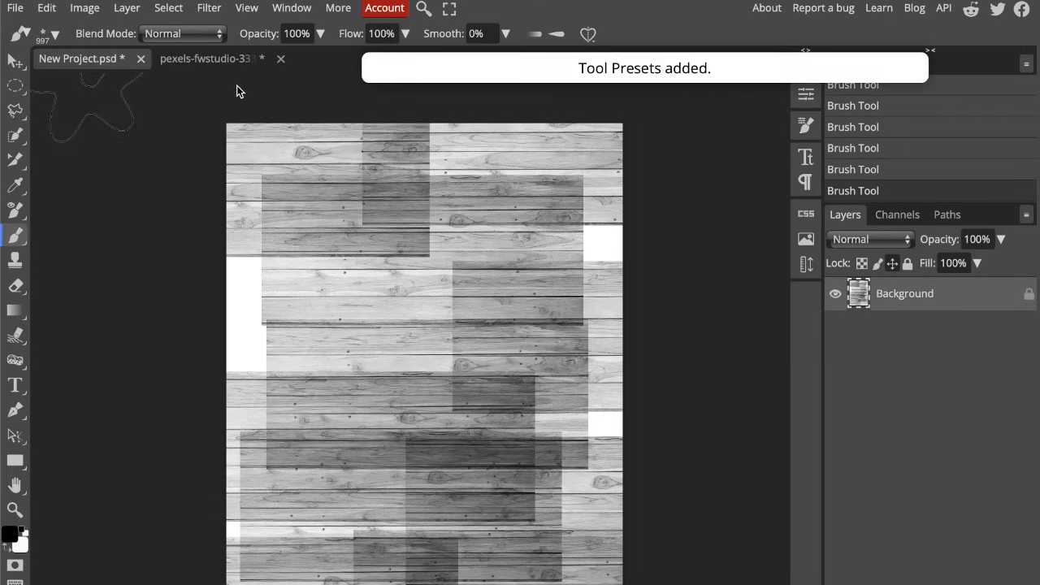
left_click(34, 34)
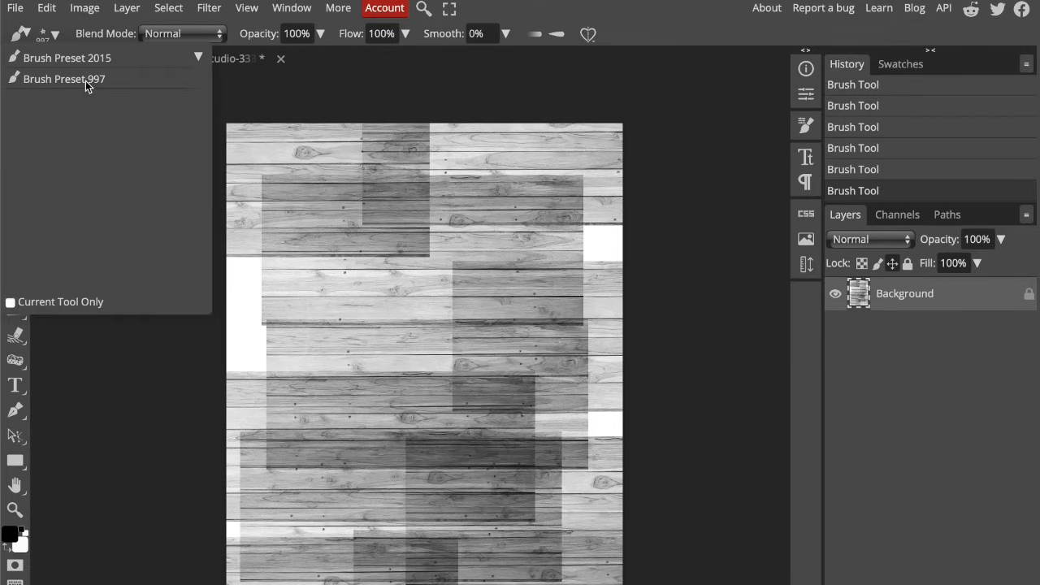
left_click(34, 34)
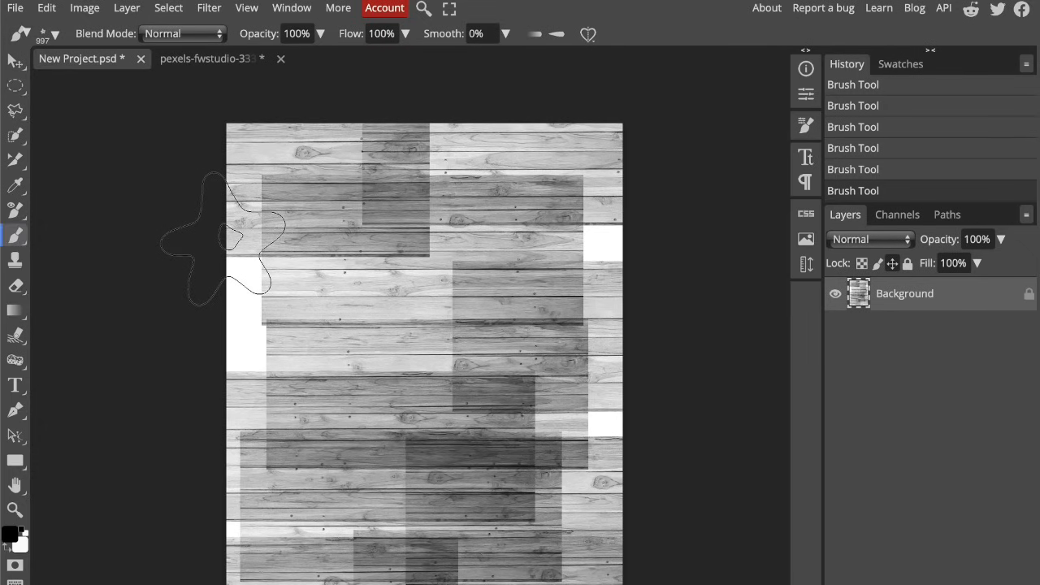